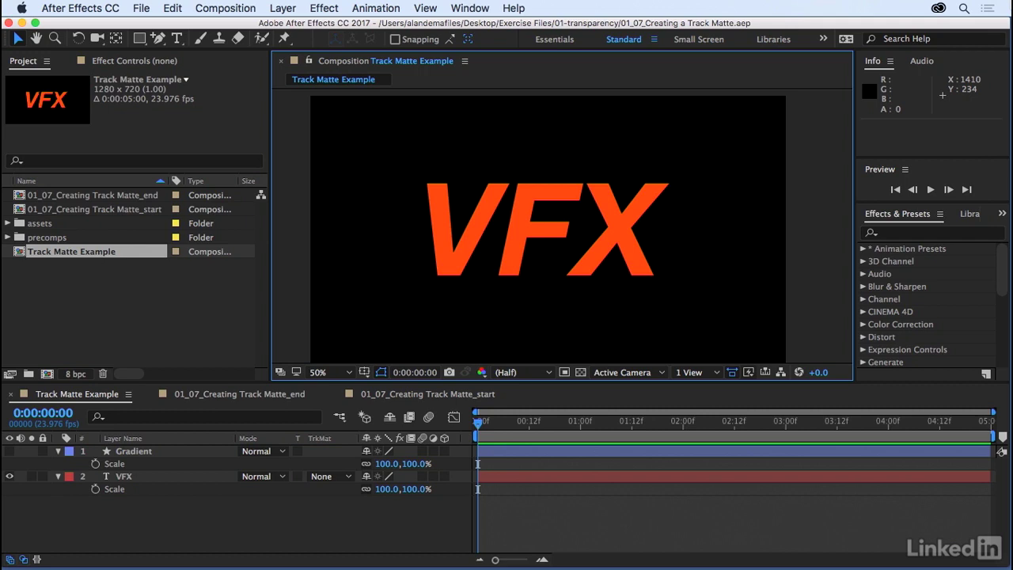
- Turn on the transparency grid for the Track Matte Example composition with the VFX layer selected
left_click(122, 477)
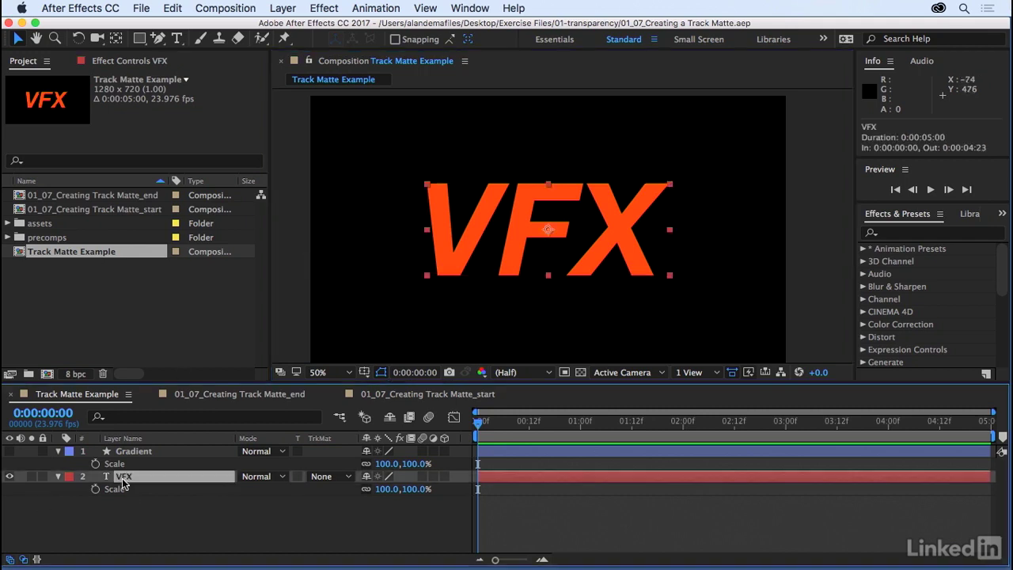
left_click(581, 372)
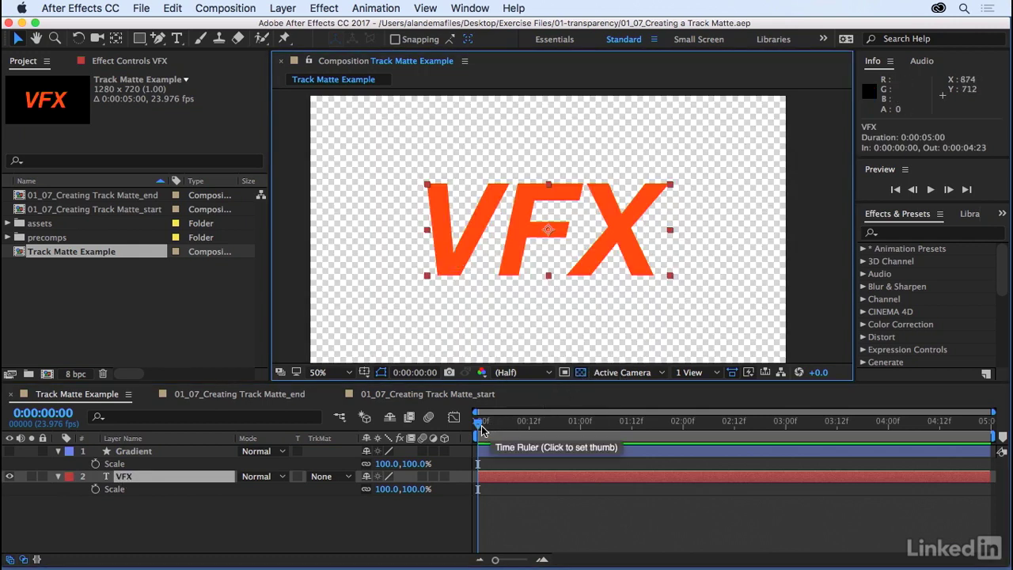
left_click_drag(489, 428, 367, 435)
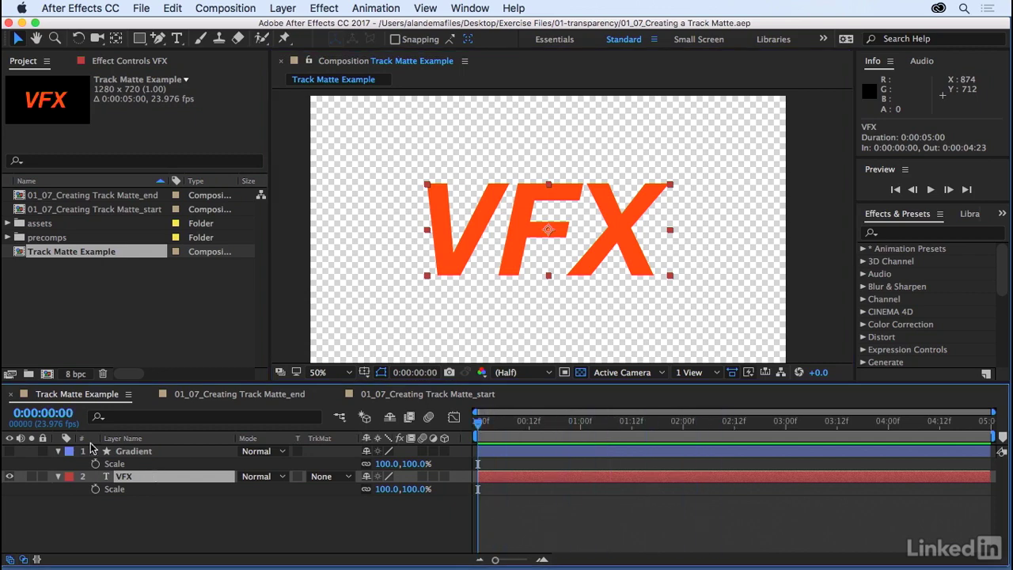
- Make the Gradient layer visible and scale it down to 61%
left_click(10, 450)
left_click(130, 453)
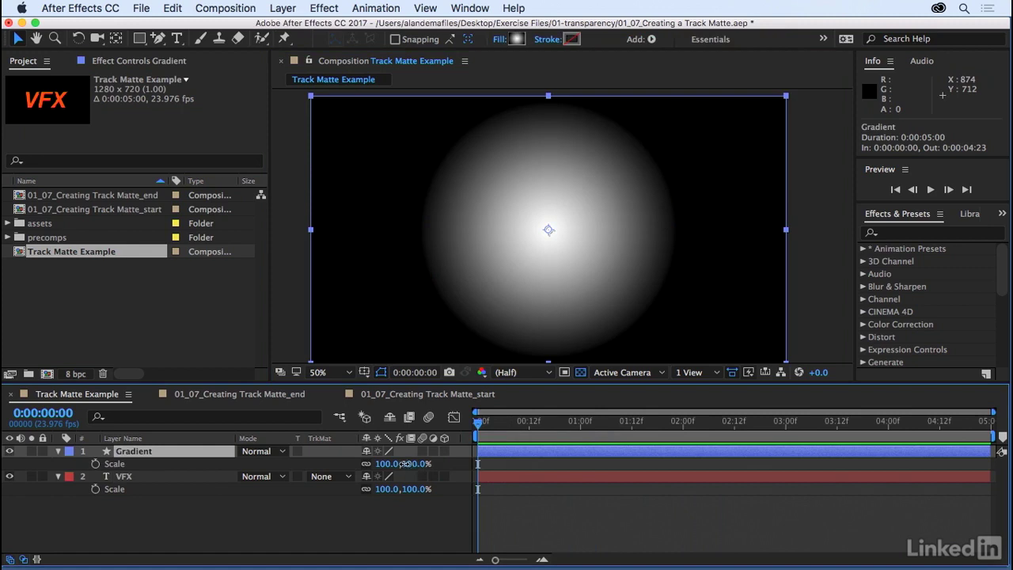
left_click_drag(405, 464, 385, 466)
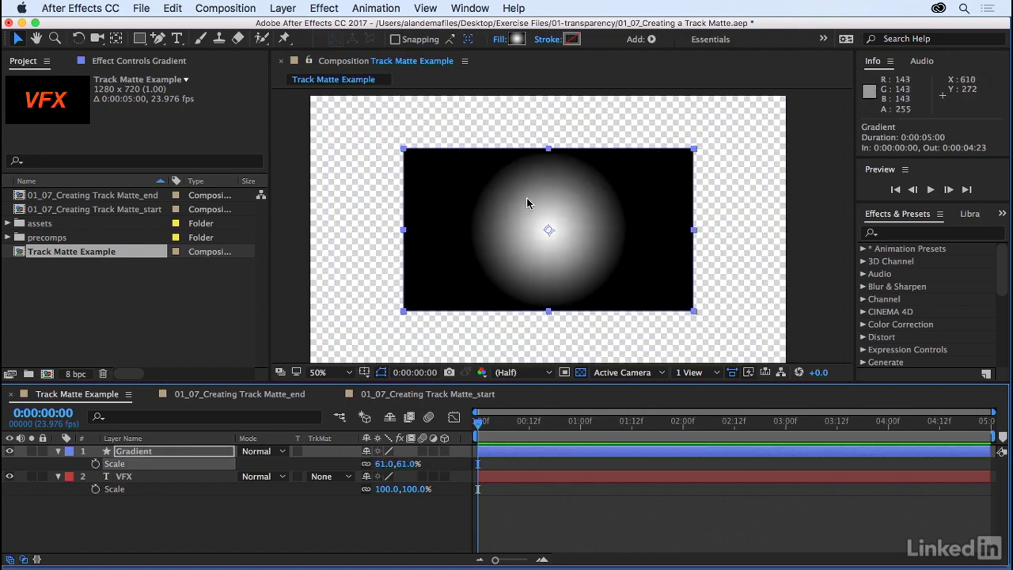
- Set the visible Gradient layer's scale to 100% and deselect the layer
left_click(409, 464)
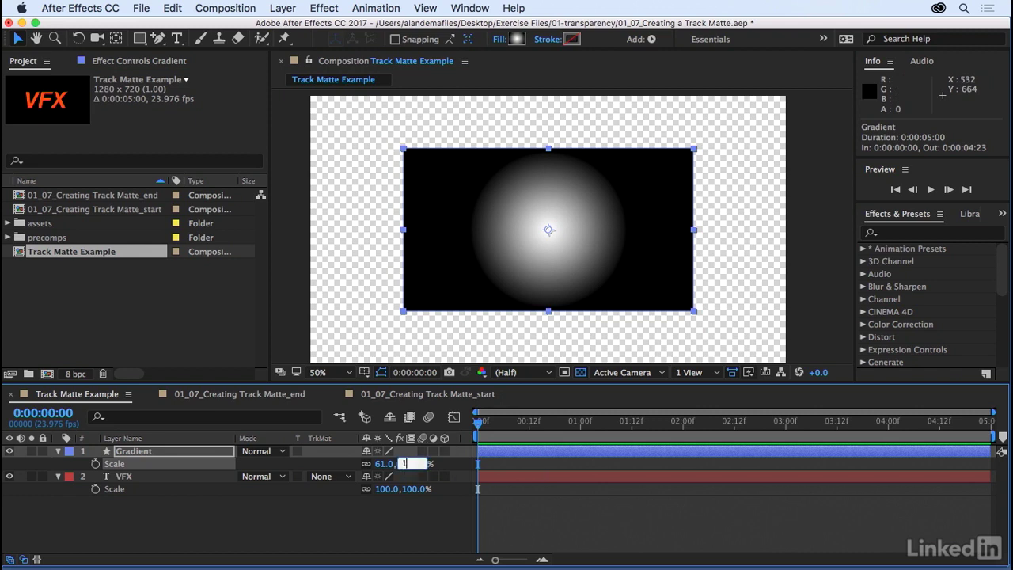
type("100")
key("Return")
left_click(402, 517)
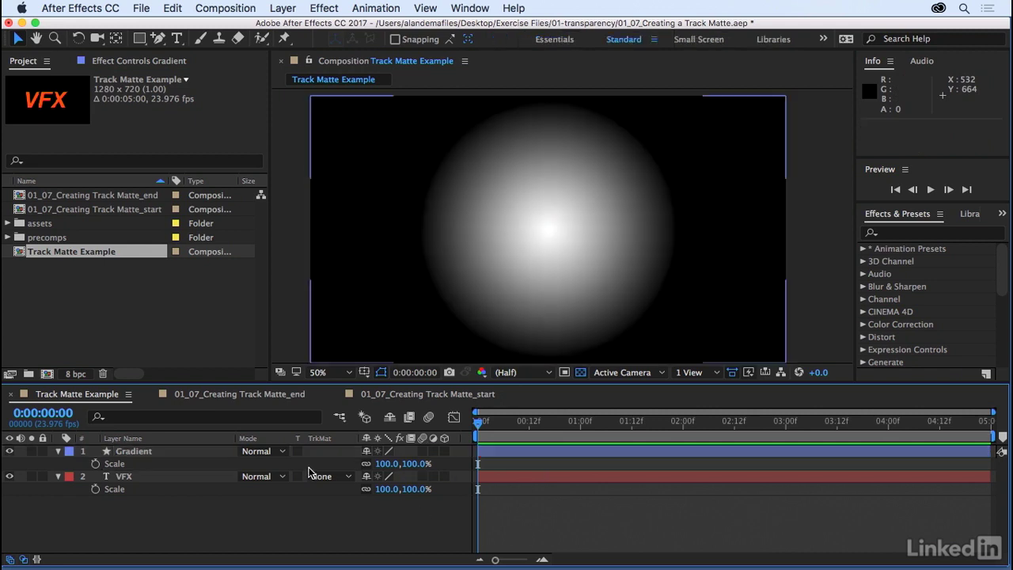
- Set the VFX layer's track matte to Alpha Matte "Gradient"
left_click(151, 476)
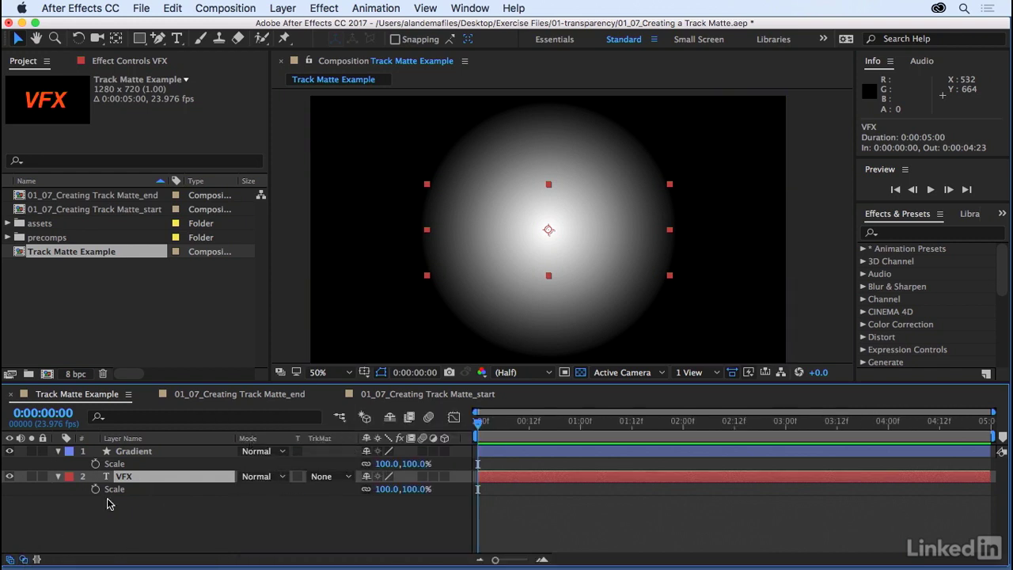
left_click(345, 477)
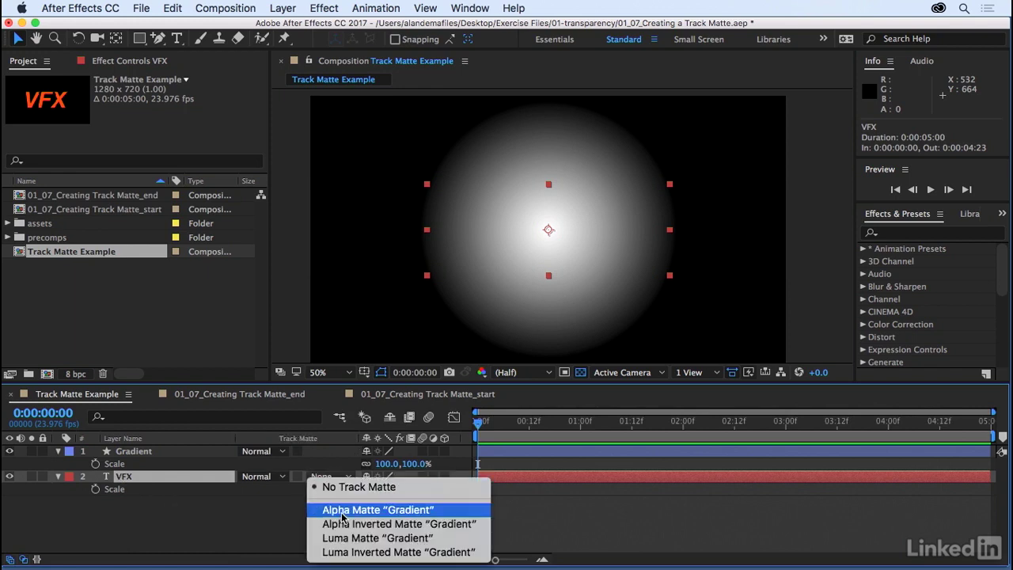
left_click(342, 515)
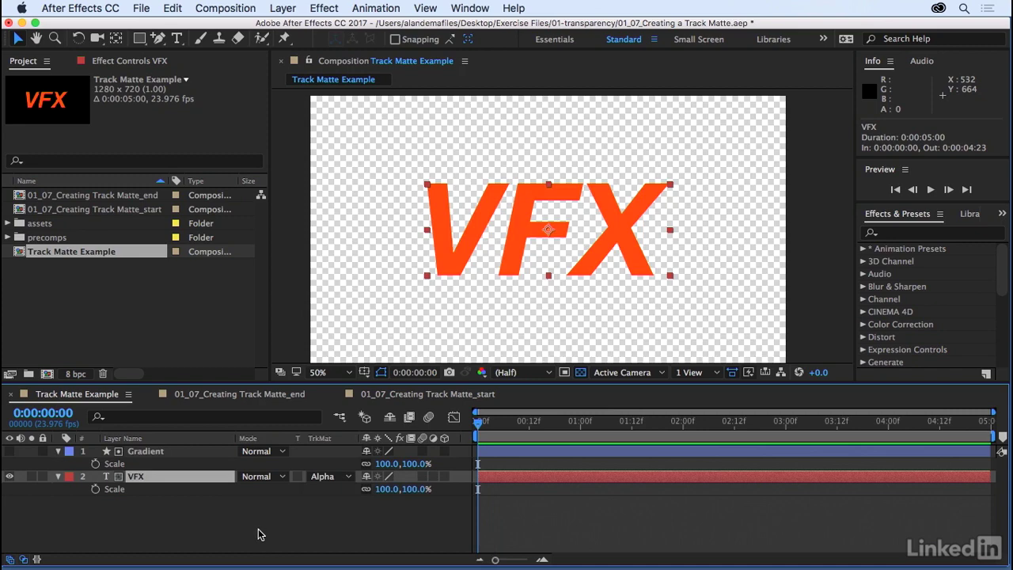
- Scale the Gradient matte layer down to 35% so its edges crop the VFX text
left_click_drag(386, 464, 368, 475)
left_click(498, 268)
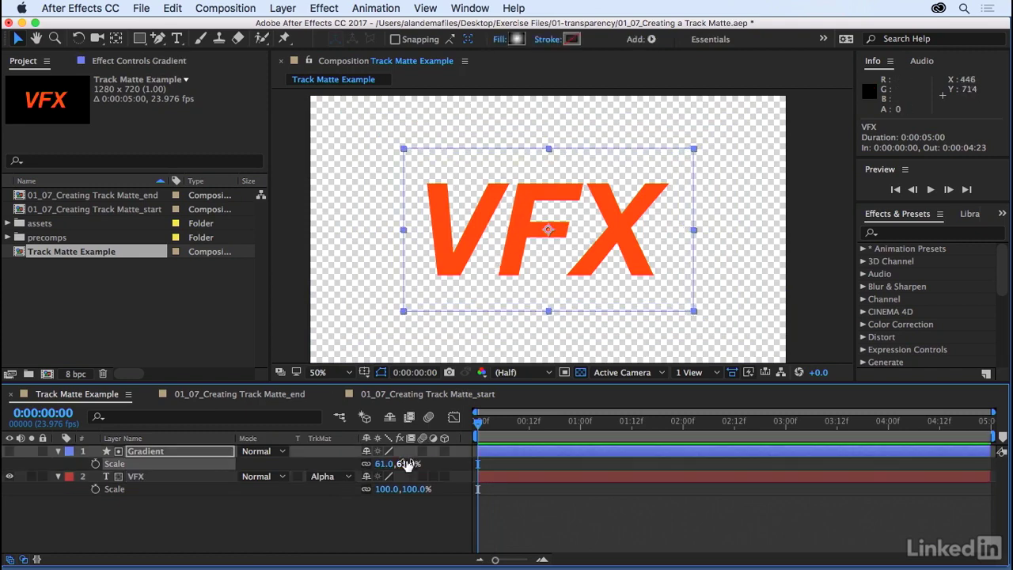
left_click_drag(404, 464, 389, 467)
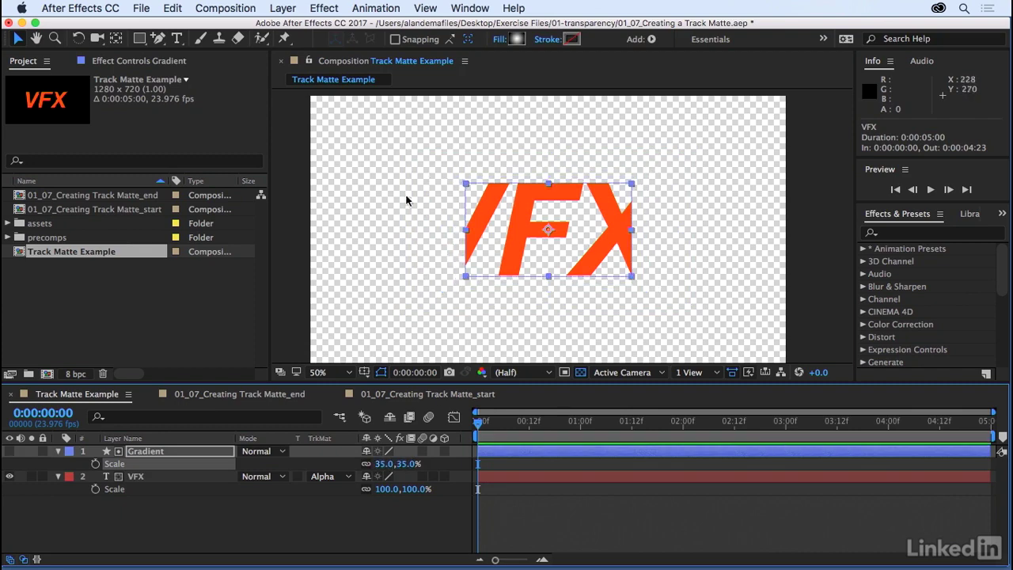
- Show the Gradient matte to compare its bounds with the cropped text, hide it again and select the VFX layer
left_click(10, 451)
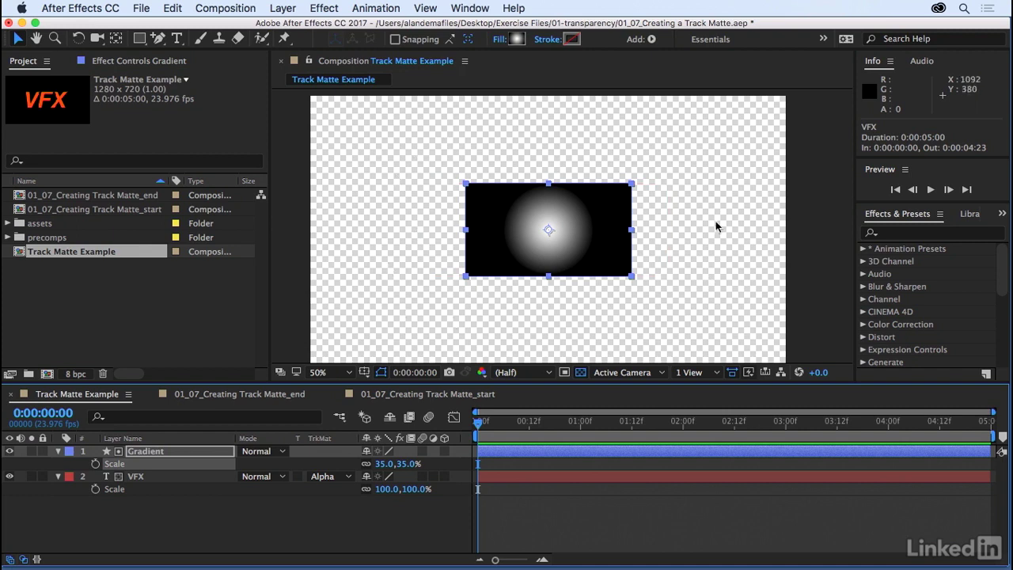
left_click(10, 451)
left_click(139, 478)
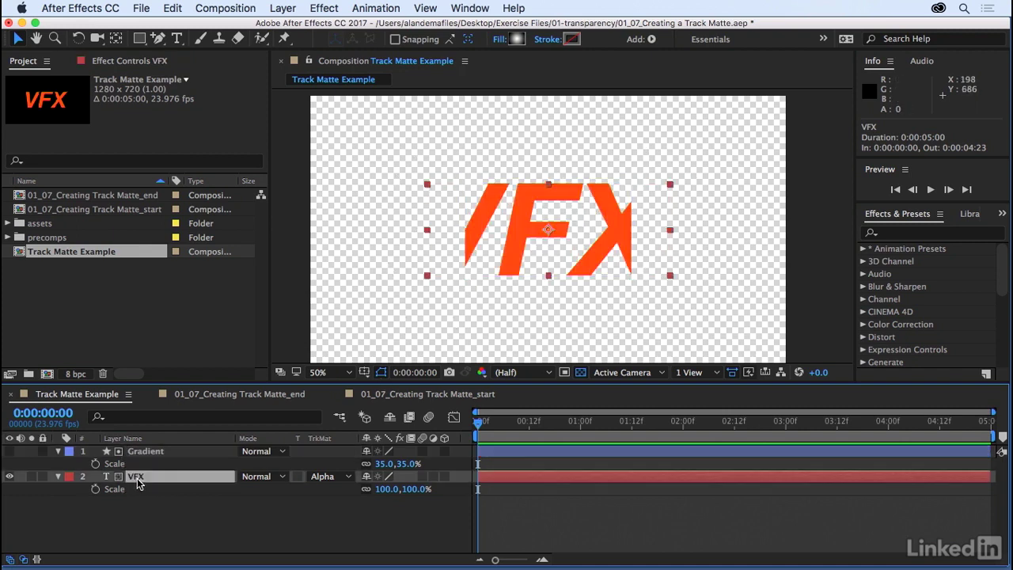
- Set the Gradient matte layer's scale back to 100%
mouse_move(385, 464)
left_mouse_down()
mouse_move(455, 464)
mouse_move(397, 467)
left_mouse_up()
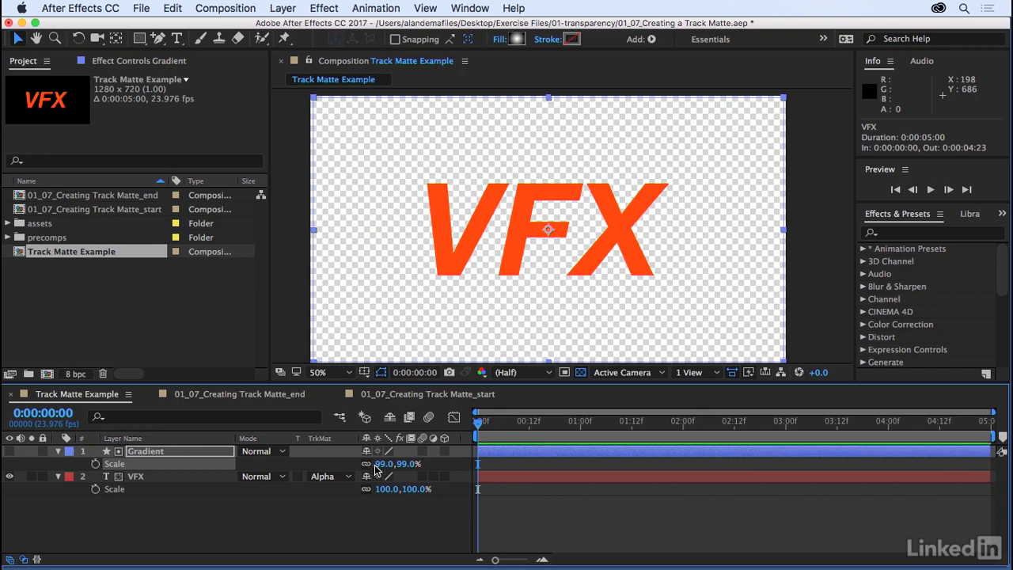
left_click(386, 464)
type("100")
key("Return")
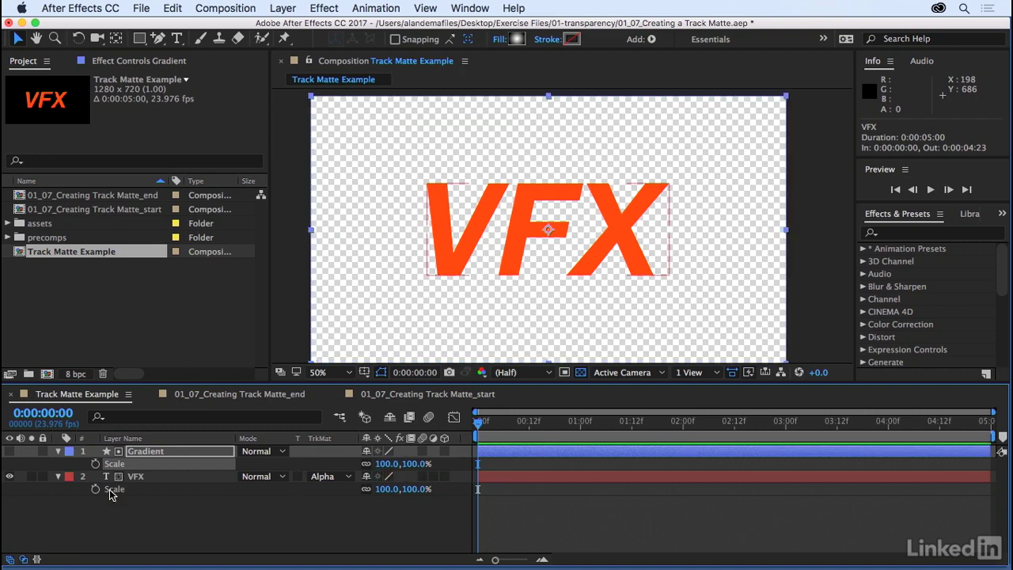
- Check the Gradient layer's brightness, hide it again, and set the VFX layer's track matte to Luma Matte "Gradient"
left_click(10, 451)
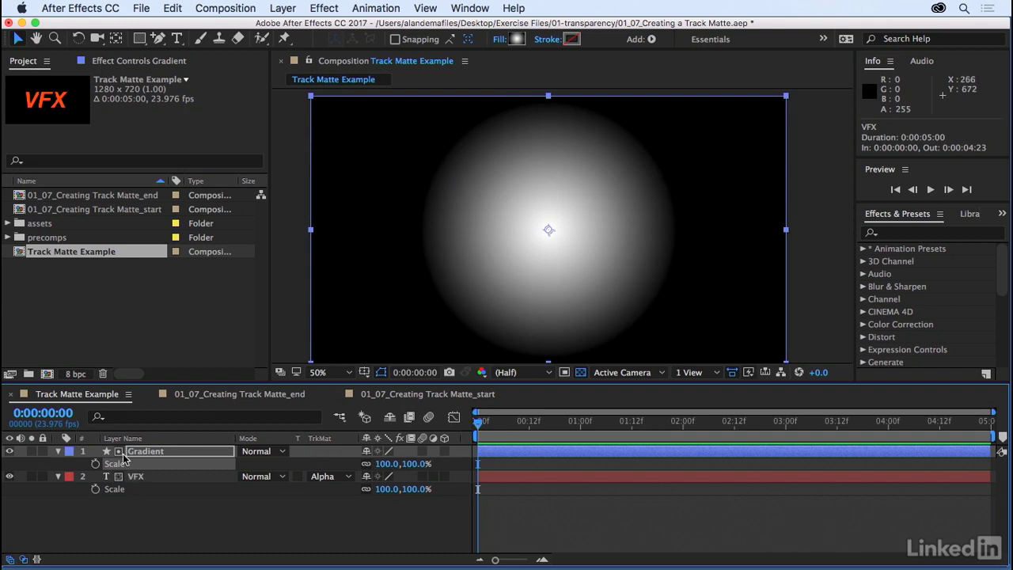
left_click(10, 451)
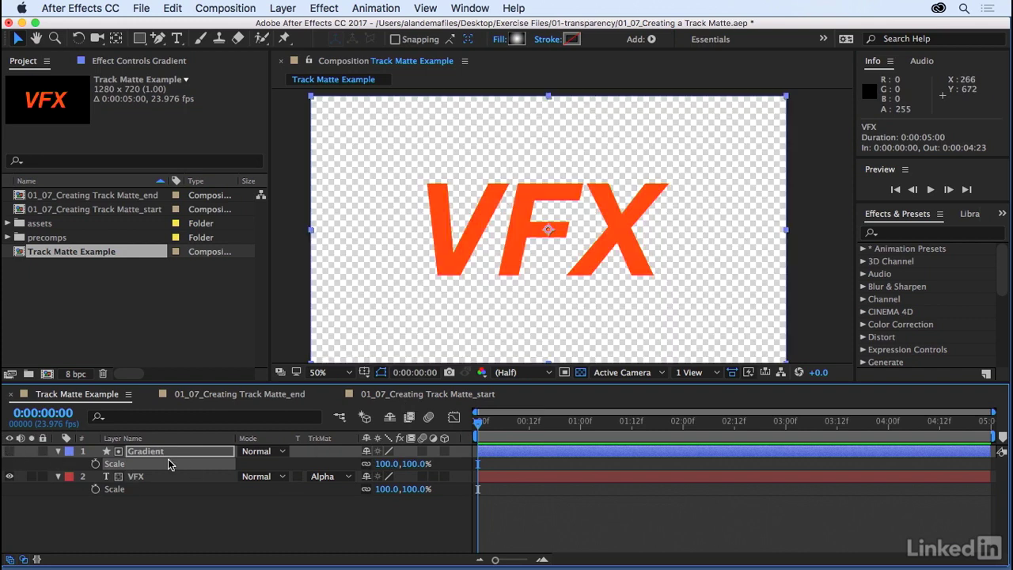
left_click(346, 477)
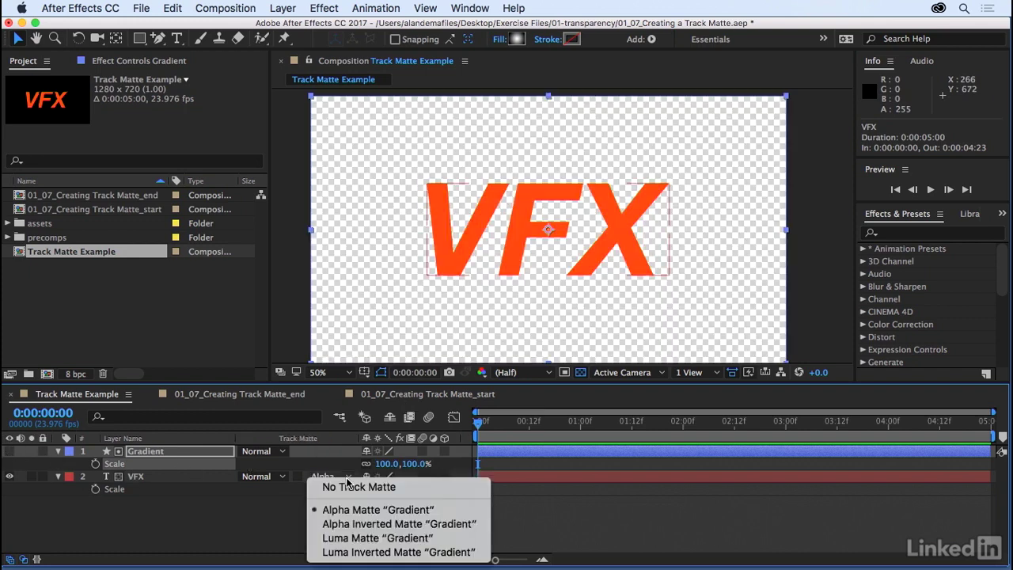
left_click(323, 538)
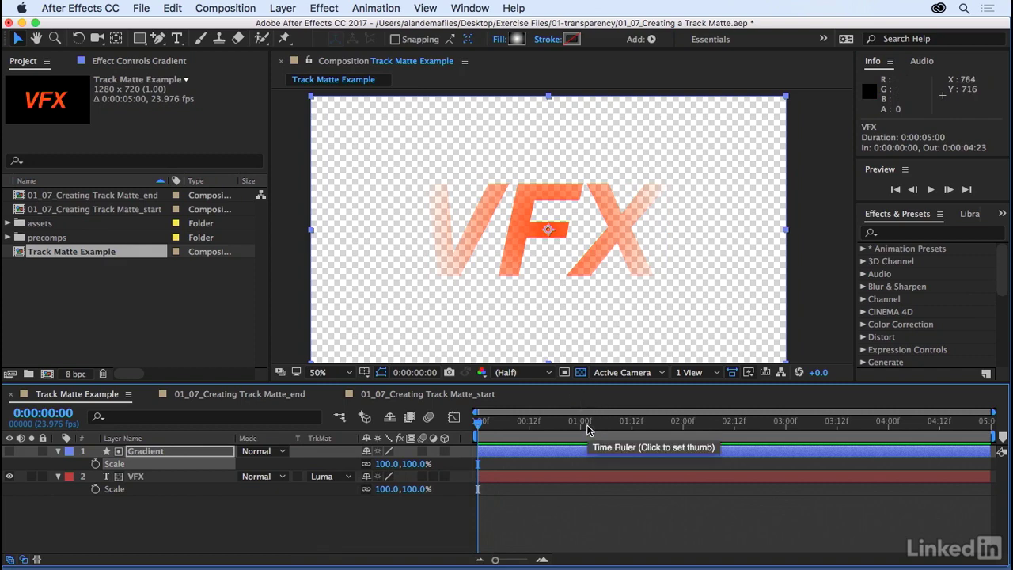
left_click(159, 524)
- Open the 01_07_Creating Track Matte_end composition and raise the viewer exposure to +2.7
left_click(221, 394)
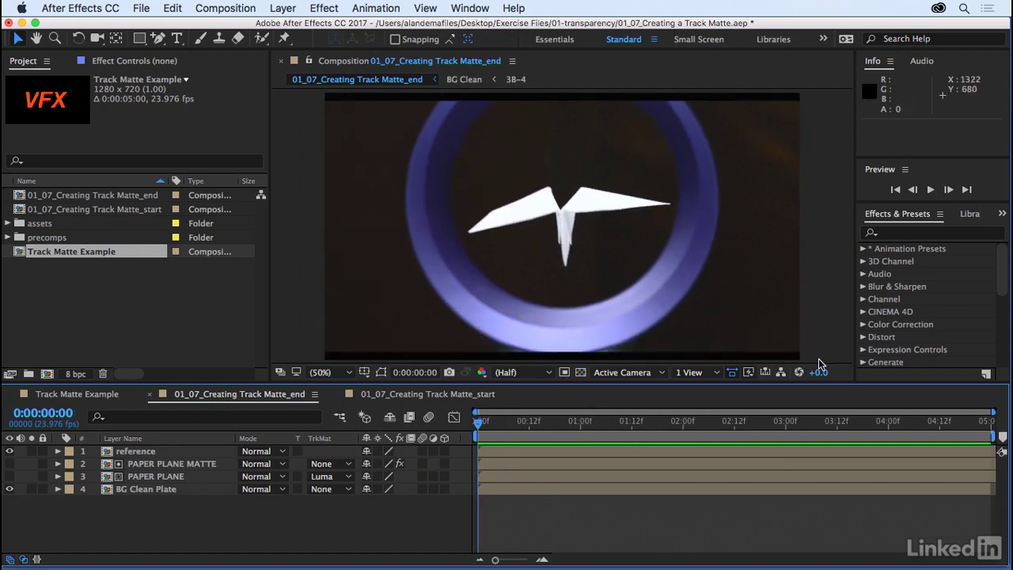
mouse_move(819, 372)
left_mouse_down()
mouse_move(845, 383)
mouse_move(832, 372)
left_mouse_up()
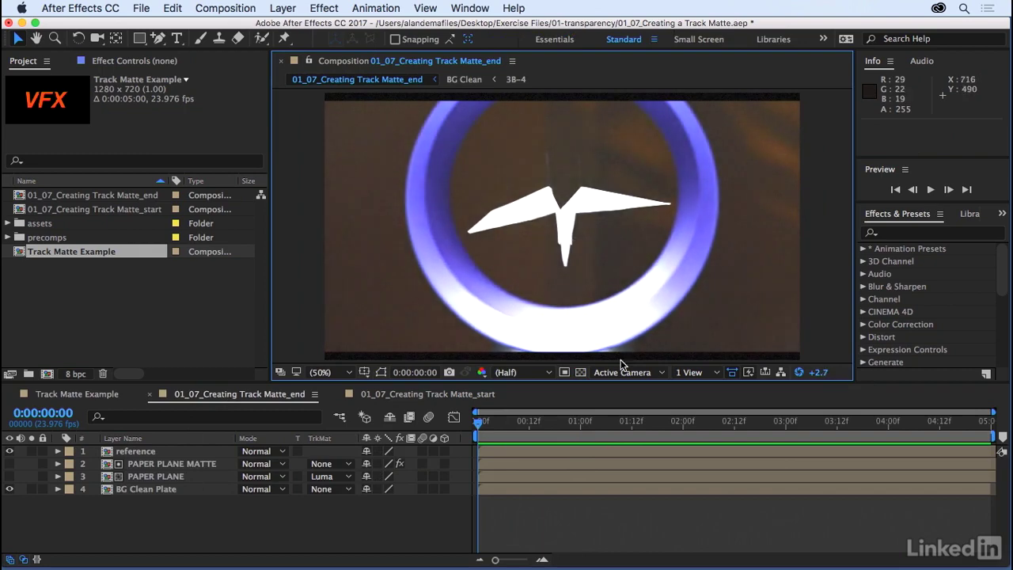
- Preview the composition from the start with the reference layer soloed
left_click_drag(485, 427, 369, 428)
key("space")
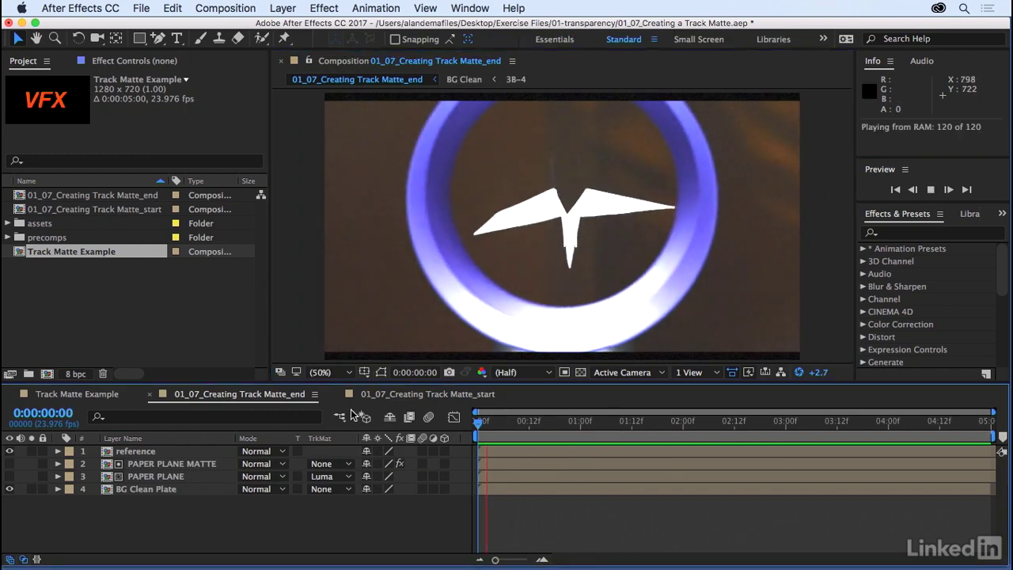
left_click(31, 451)
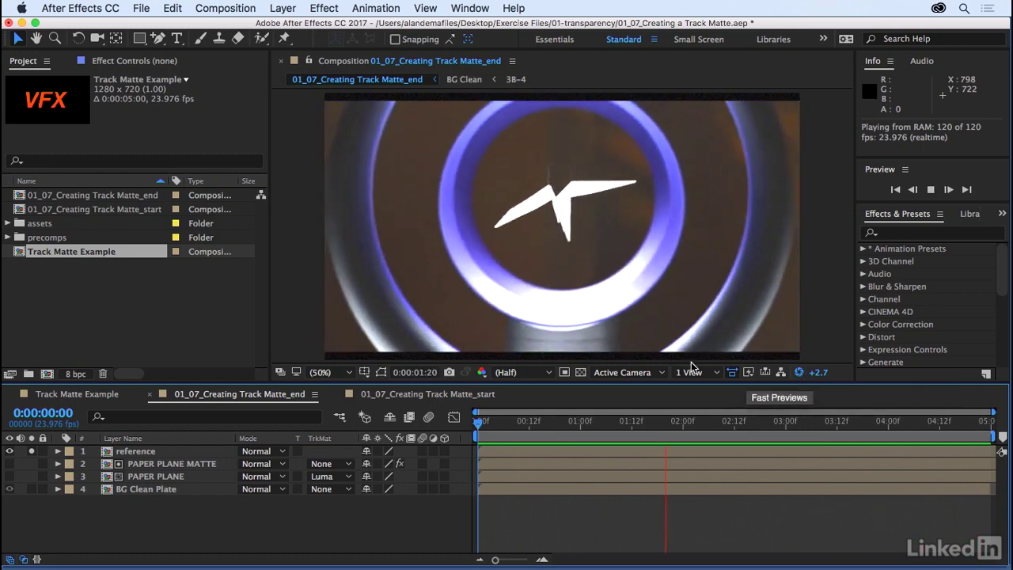
key("space")
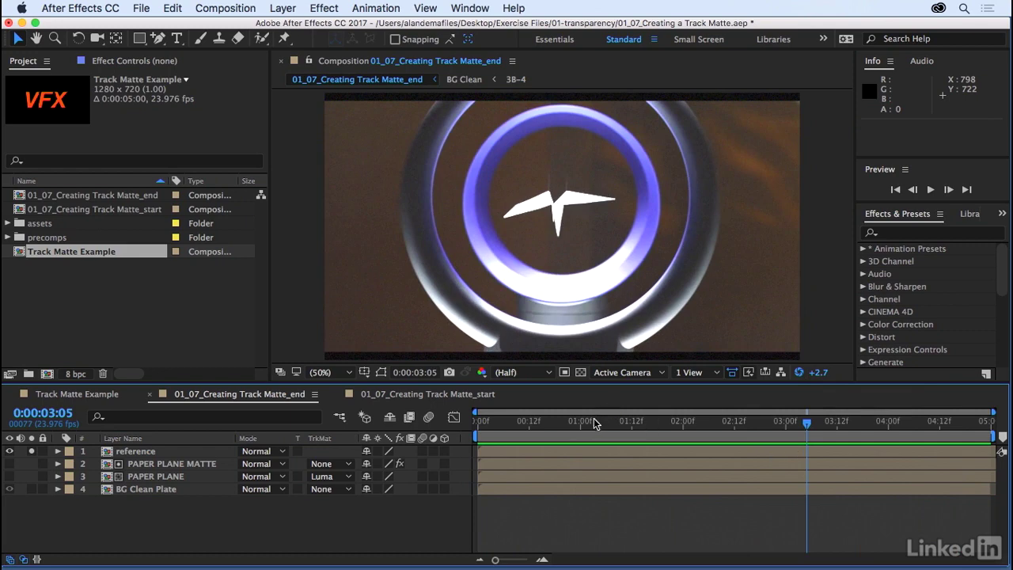
- Zoom in on the paper plane around 0:00:00:08 and examine the area above its wings for visible wires
left_click(525, 421)
scroll(555, 276, "up", 2)
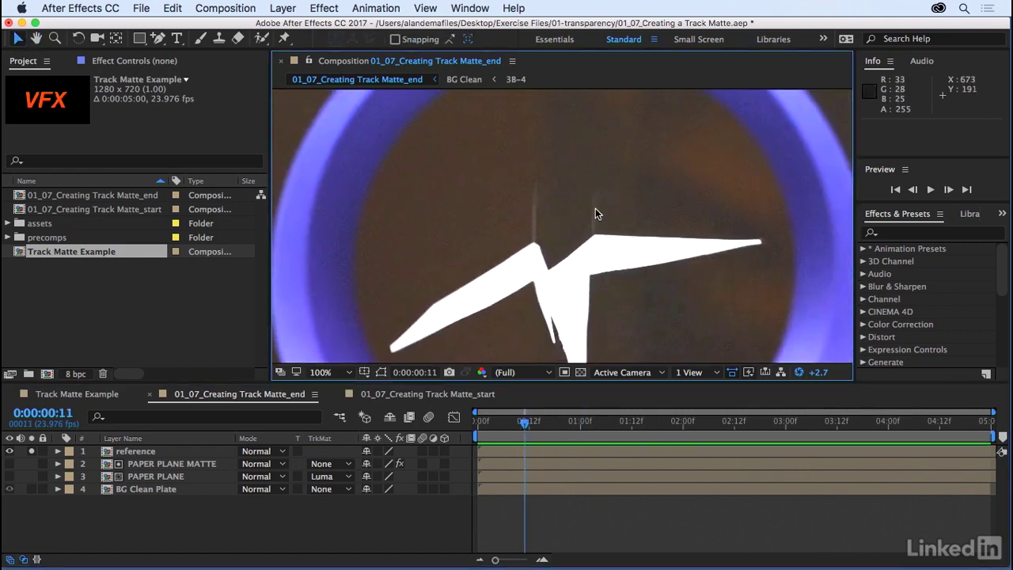
mouse_move(529, 428)
left_mouse_down()
mouse_move(850, 423)
mouse_move(922, 409)
mouse_move(903, 425)
mouse_move(561, 436)
mouse_move(512, 425)
left_mouse_up()
scroll(580, 198, "up", 3)
left_click_drag(549, 346, 561, 181)
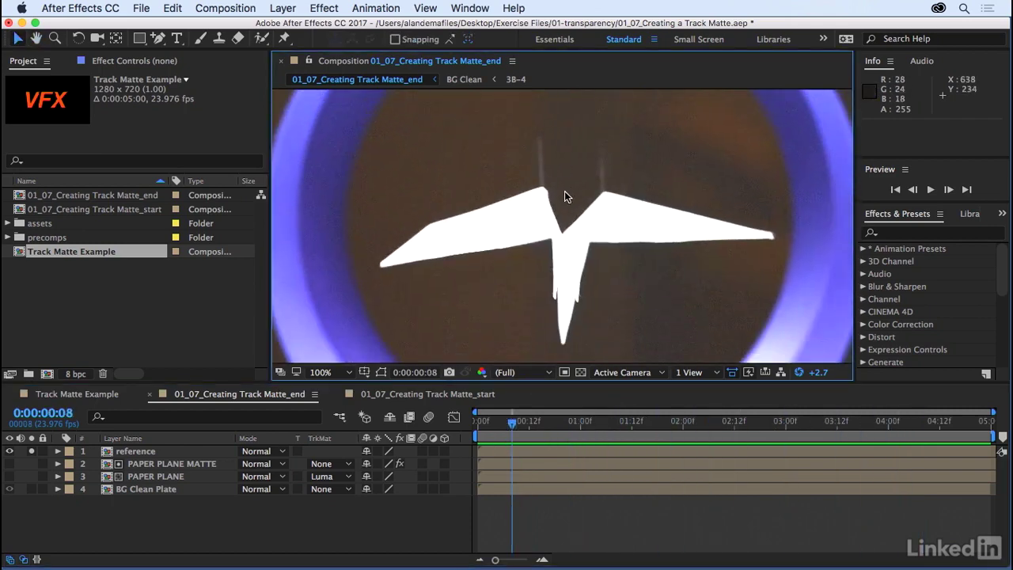
scroll(552, 168, "down", 2)
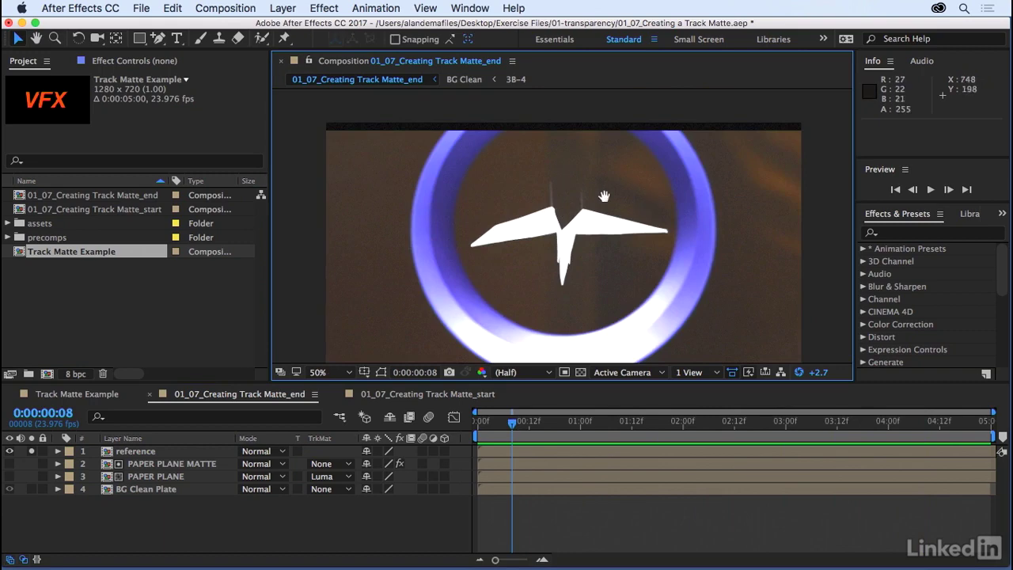
left_click_drag(604, 175, 610, 165)
key("v")
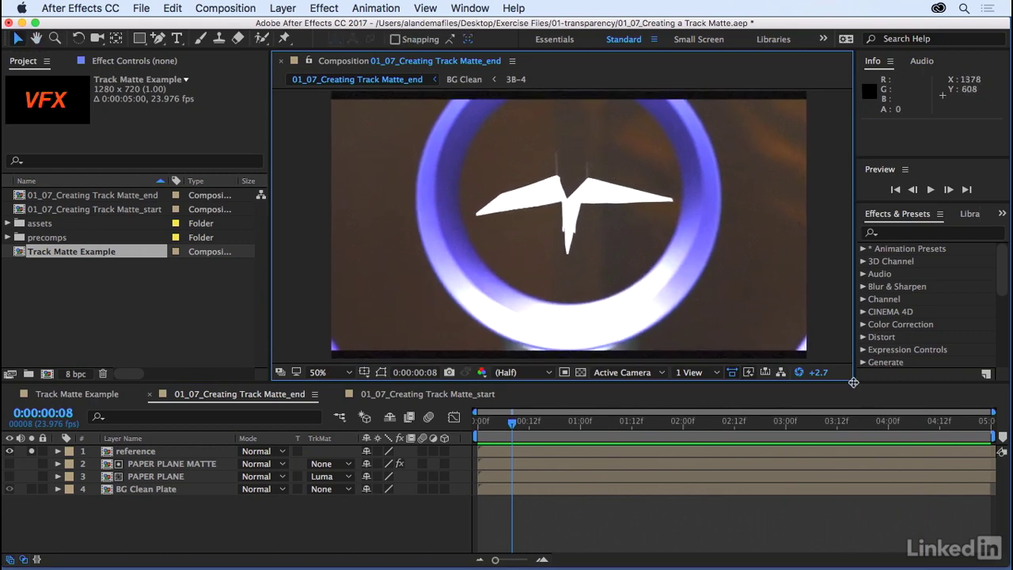
- Reset the viewer exposure, go to 0:00:00:01 and solo the BG Clean Plate layer in place of the reference layer
left_click(800, 373)
left_click(484, 429)
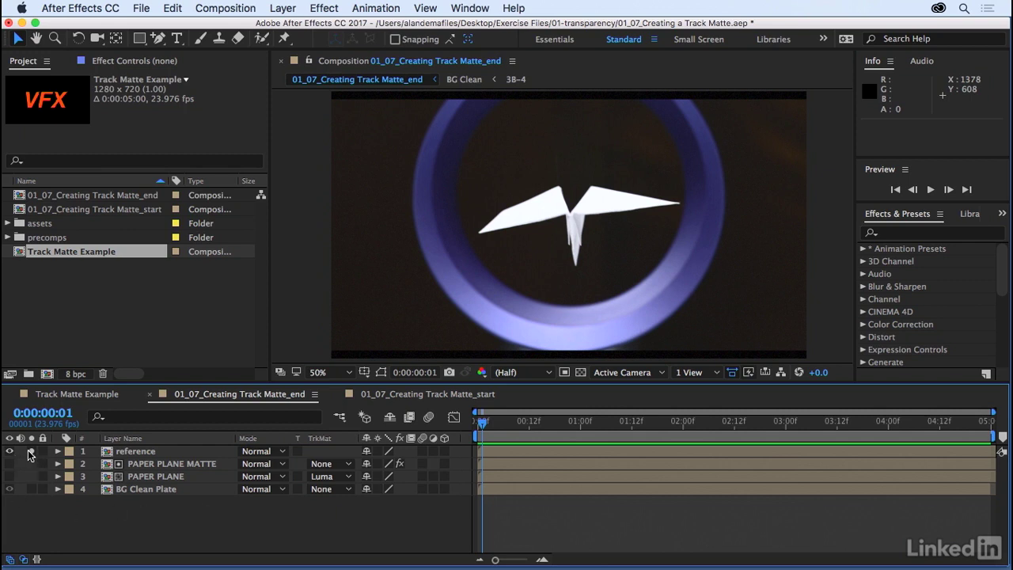
left_click(31, 489)
left_click(178, 493)
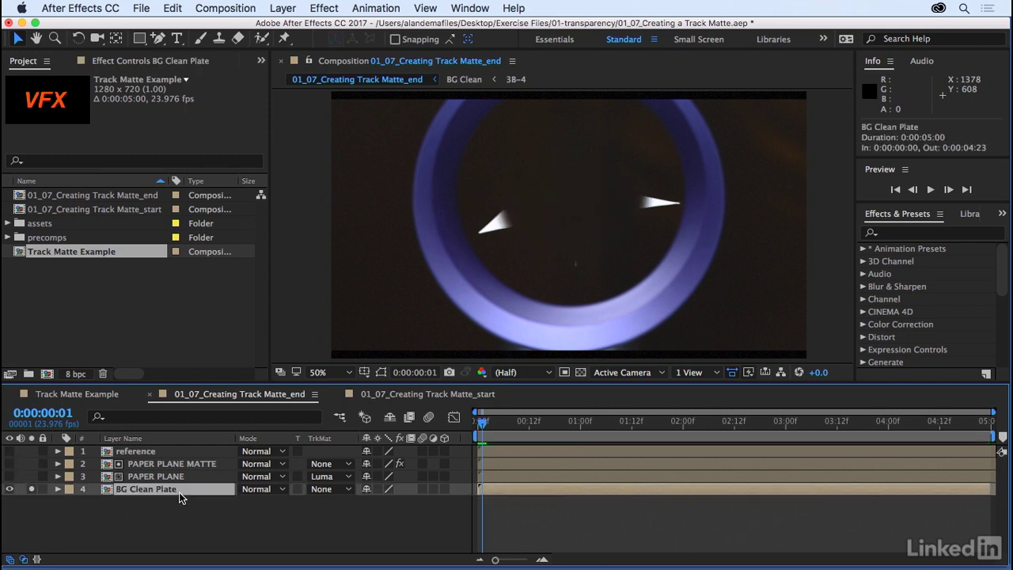
- Raise the viewer exposure to +4.2 and step through the BG Clean Plate frames to examine the wire removal area
left_click_drag(829, 378, 852, 372)
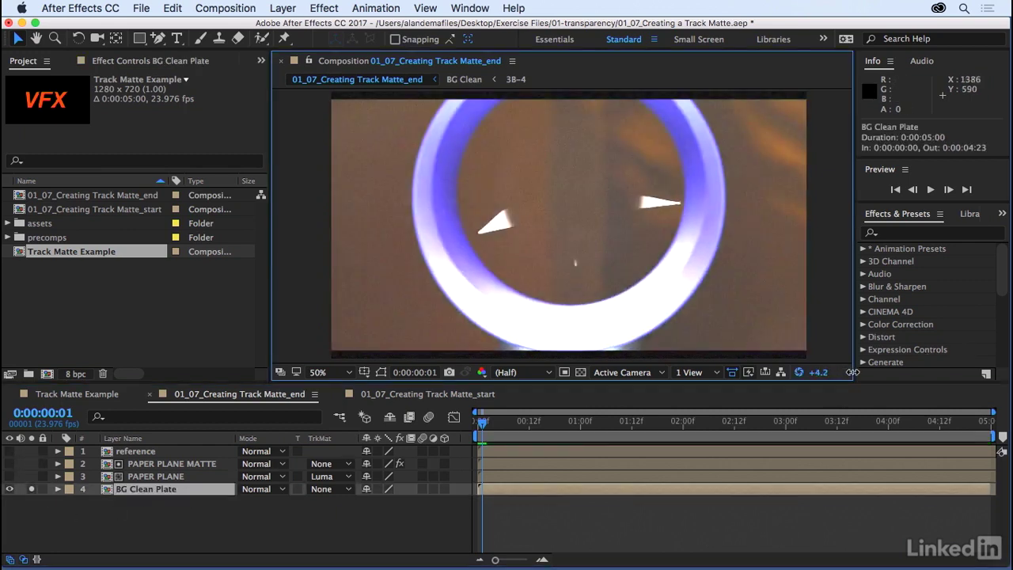
left_click_drag(499, 422, 768, 428)
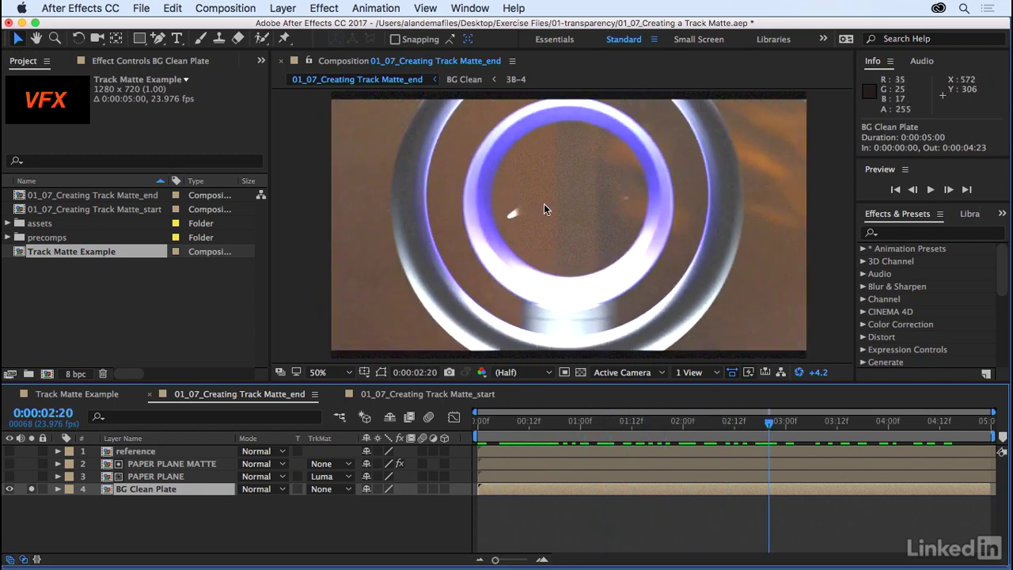
key("Page_Down")
key("Page_Down")
key("Page_Down")
key("Page_Down")
key("Page_Down")
key("Page_Down")
key("Page_Down")
key("Page_Down")
key("Page_Down")
key("Page_Down")
key("Page_Down")
key("Page_Down")
key("Page_Down")
key("Page_Down")
key("Page_Down")
key("Page_Down")
key("Page_Down")
key("Page_Down")
key("Page_Down")
key("Page_Down")
key("Page_Down")
key("Page_Down")
key("Page_Down")
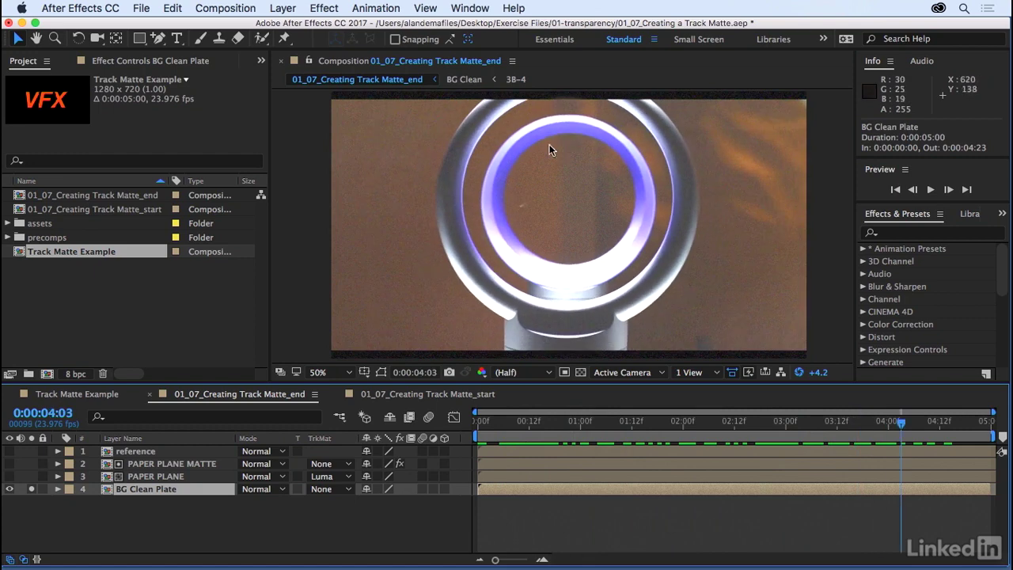
left_click_drag(900, 422, 789, 423)
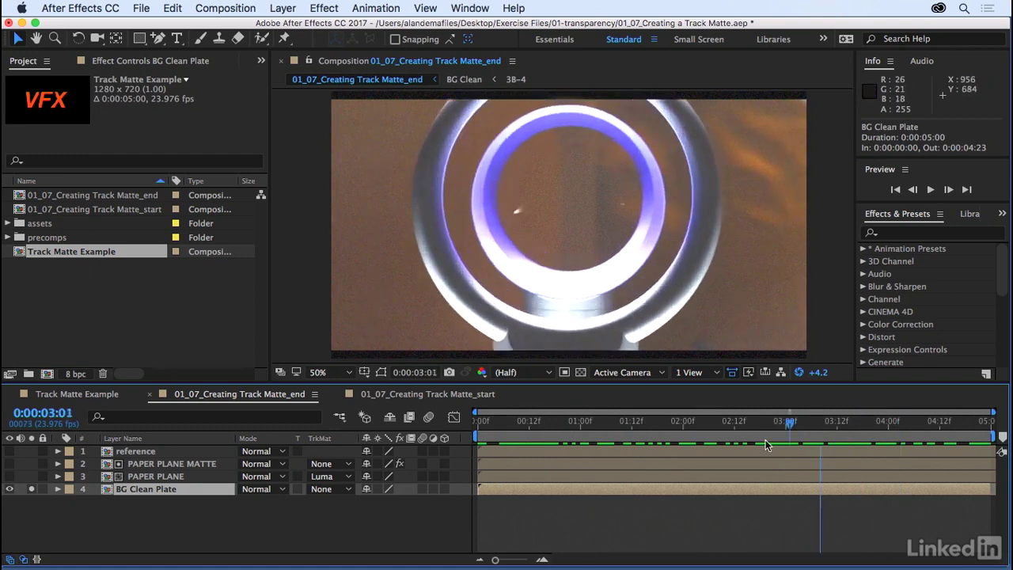
- Return the end composition to its first frame and switch to 01_07_Creating Track Matte_start with the whole frame fitted in the viewer
key("Home")
left_click(32, 495)
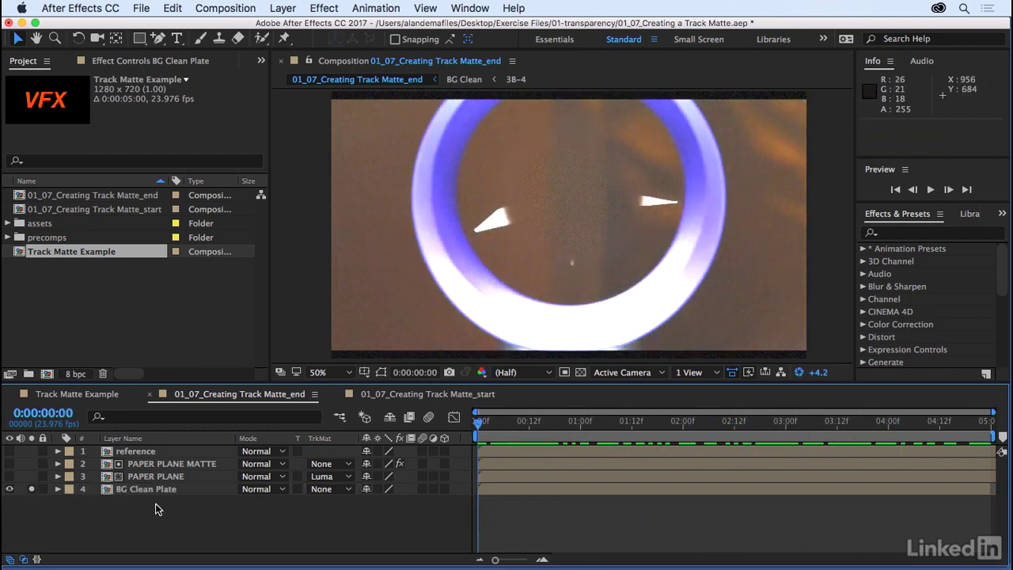
left_click(427, 394)
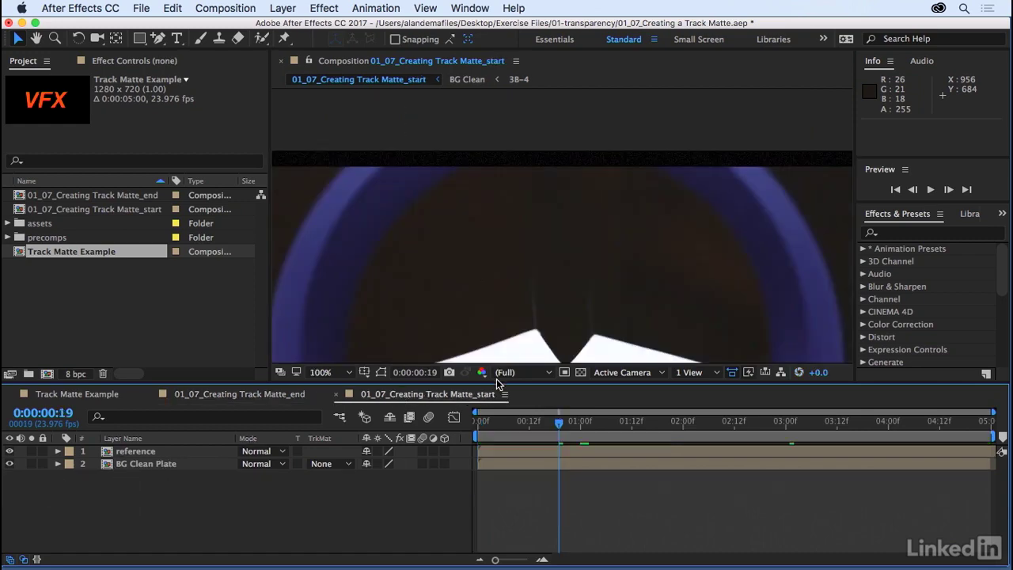
key("alt+slash")
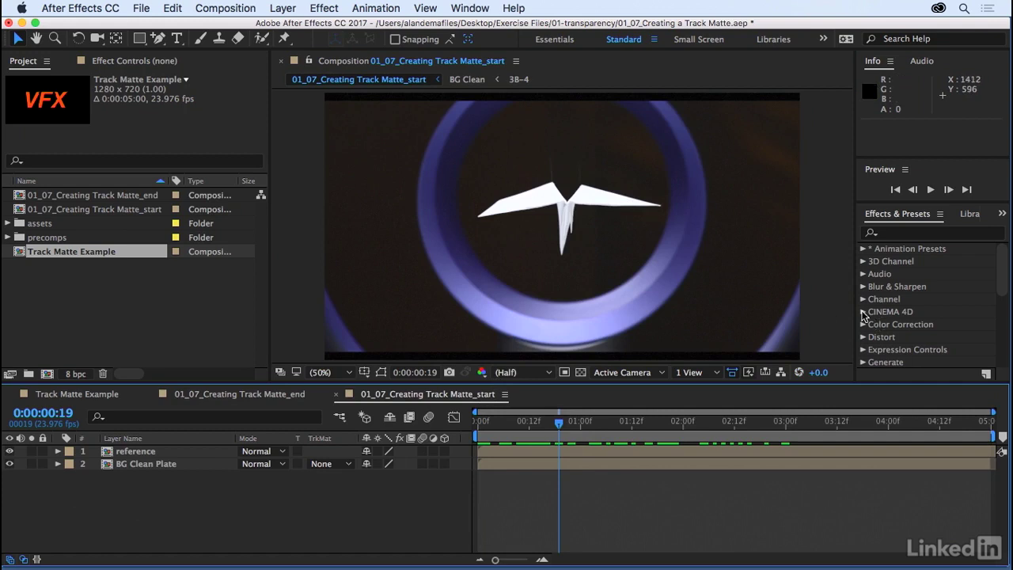
- Rename the reference layer as "airplane" in the start composition
left_click(135, 453)
key("Return")
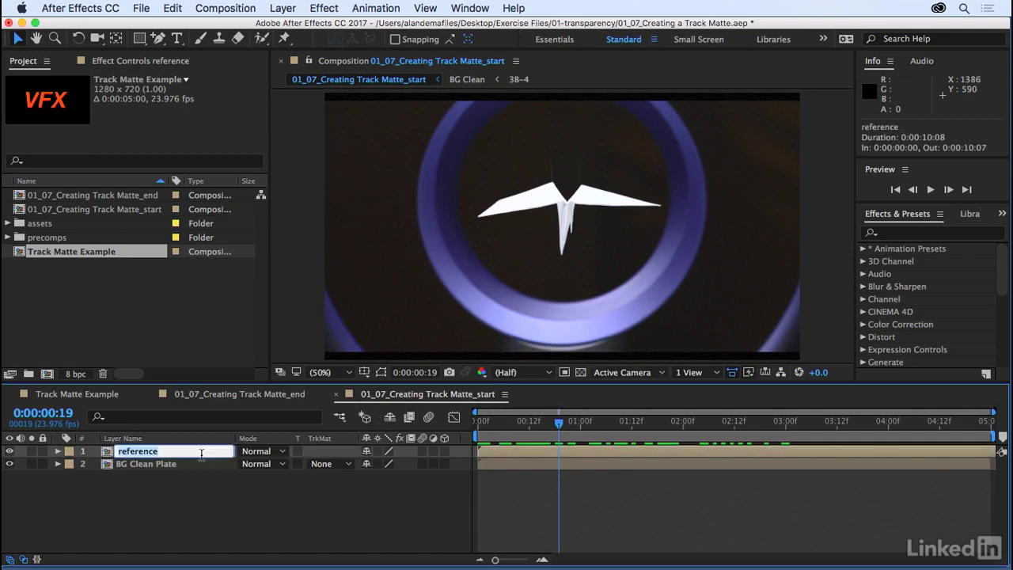
type("airplane")
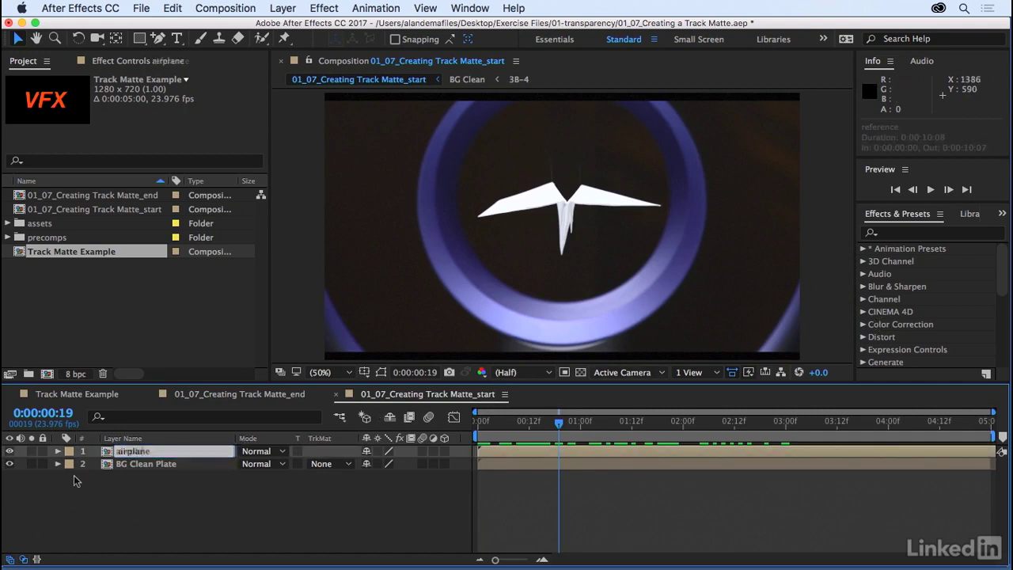
key("Return")
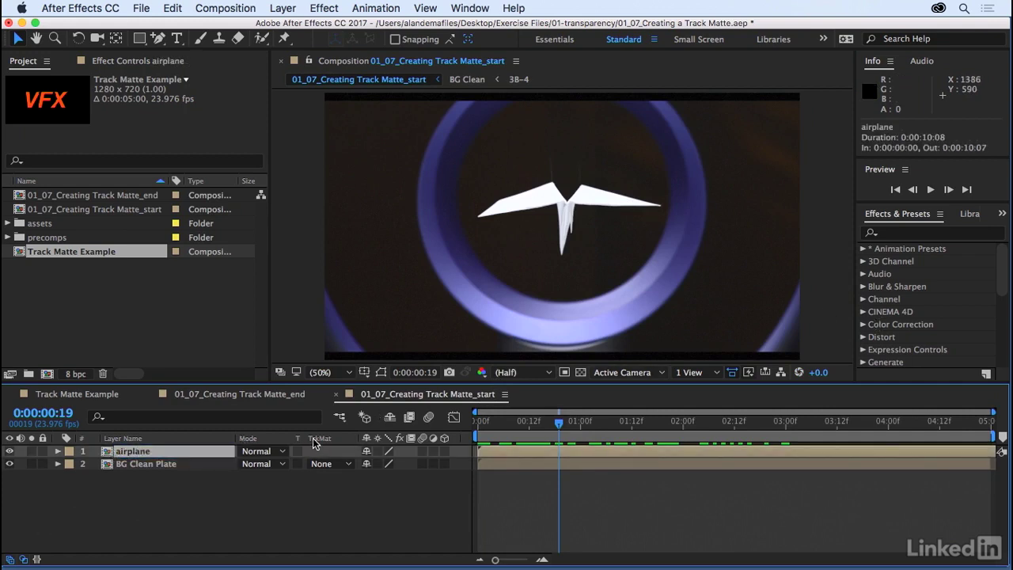
- Duplicate the airplane layer, name the copy "airplane luma matte" and solo it
left_click(168, 8)
key("Escape")
key("super+d")
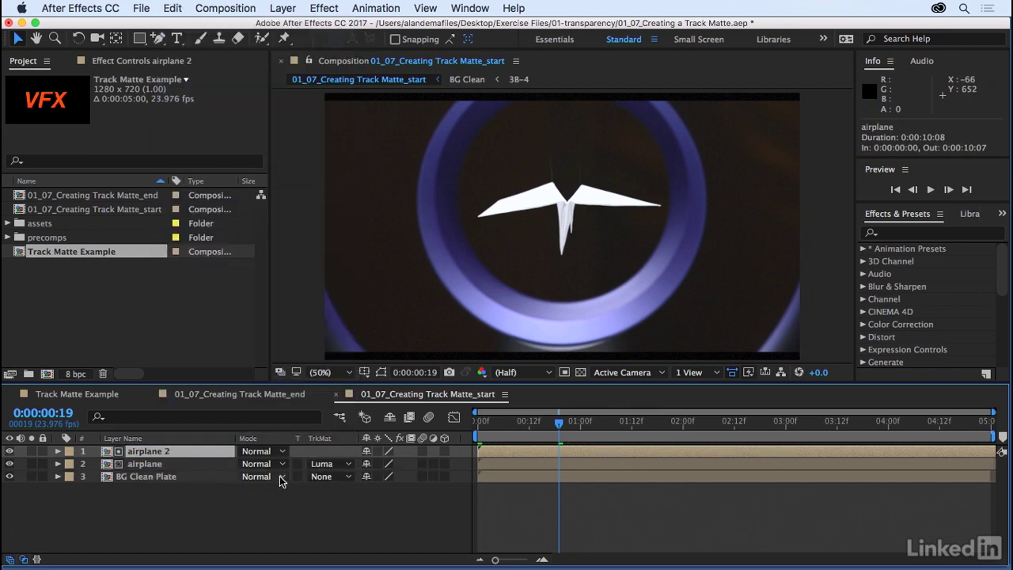
key("Return")
key("Right")
key("BackSpace")
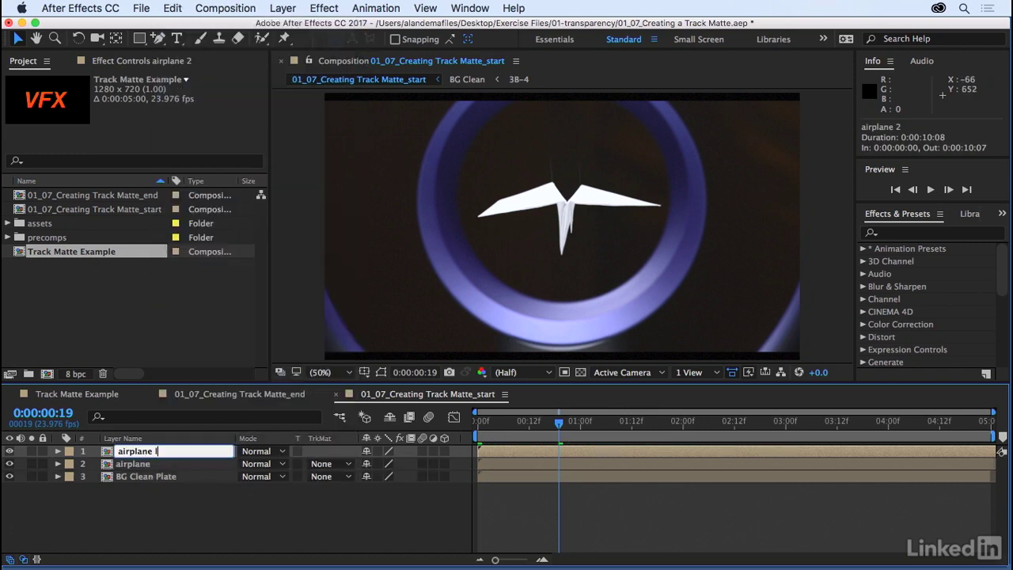
type("luma matte")
key("Return")
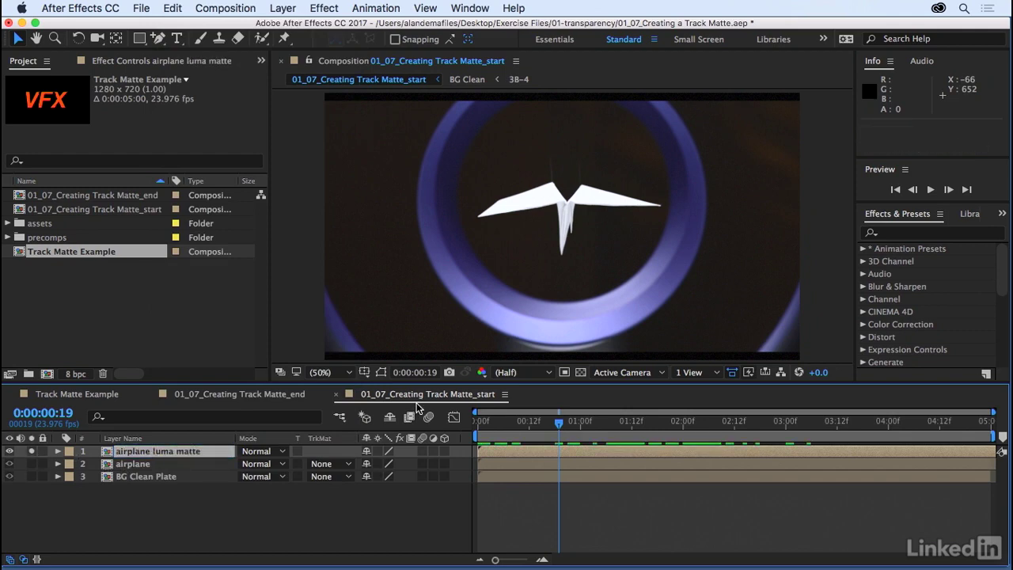
- View the matte layer's red, green and blue channels one at a time to examine the contrast between the plane and its background
left_click(482, 374)
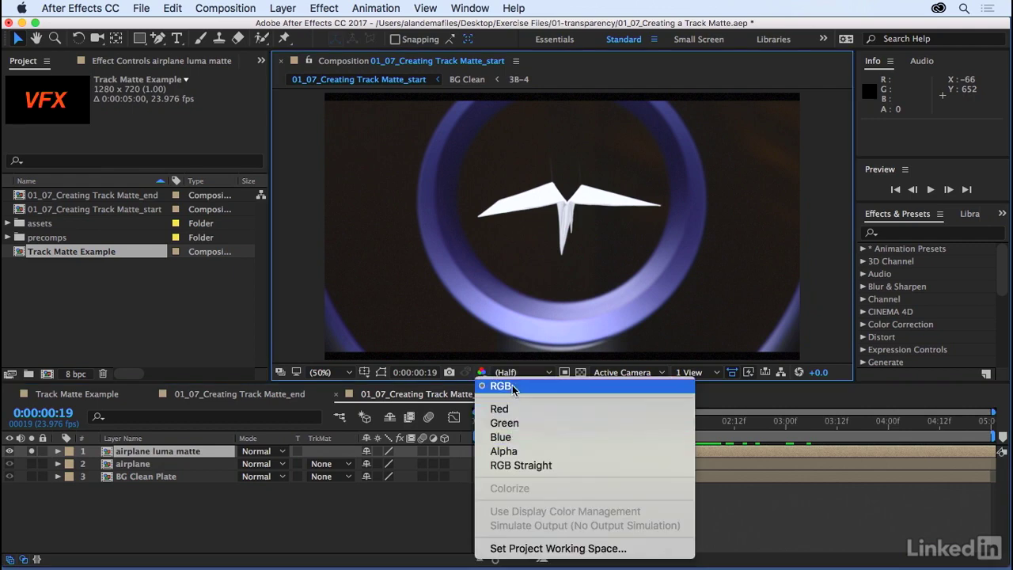
left_click(738, 346)
left_click(482, 372)
left_click(497, 408)
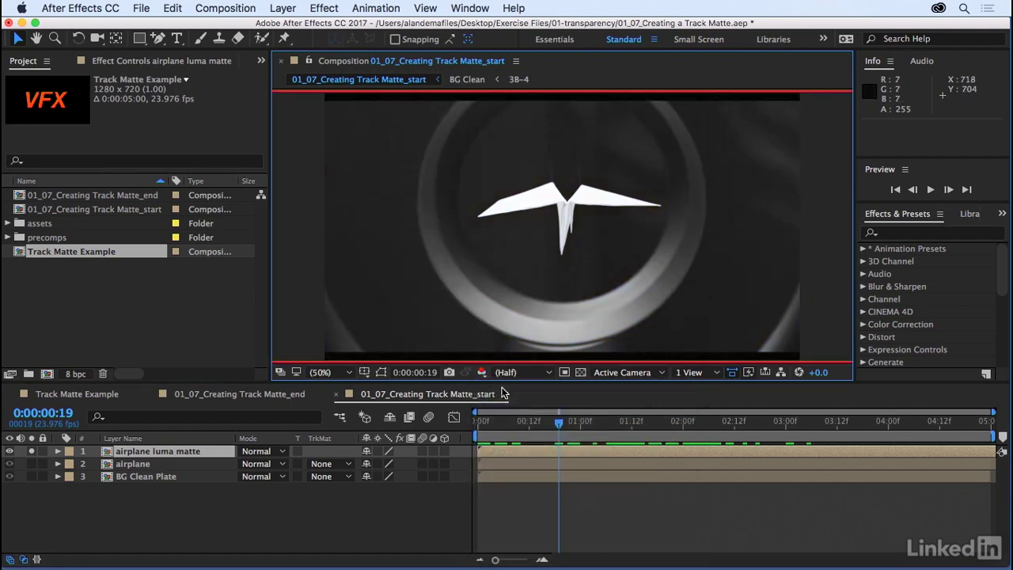
left_click(482, 371)
left_click(507, 421)
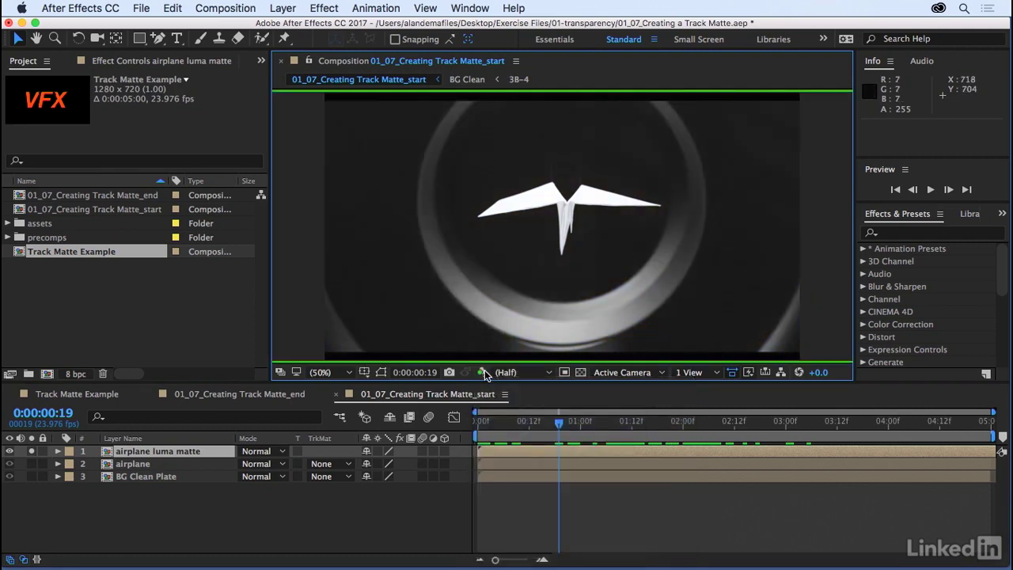
left_click(482, 372)
left_click(506, 438)
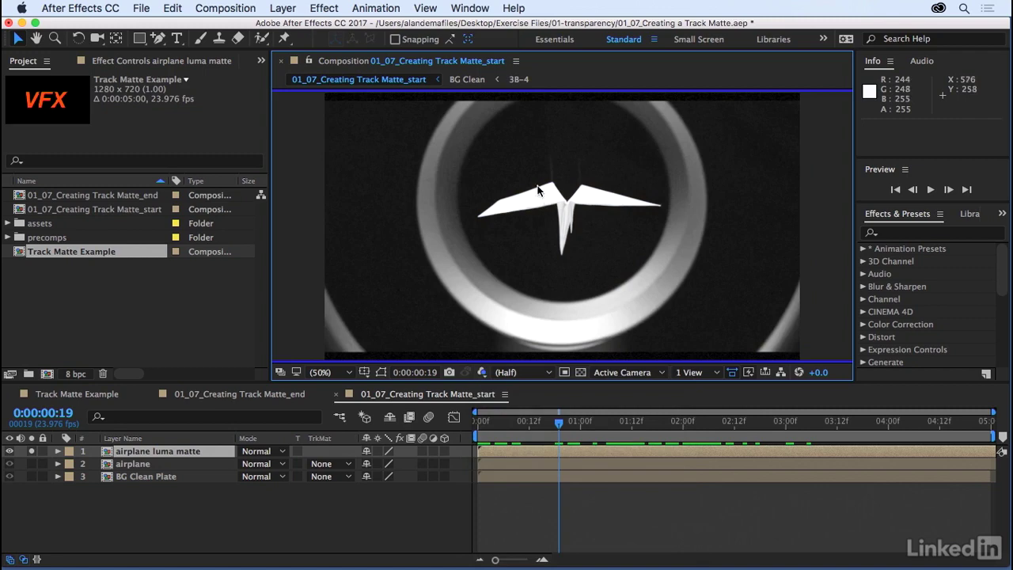
- Compare the red, green and blue channels once more and restore the viewer to full RGB
left_click(483, 373)
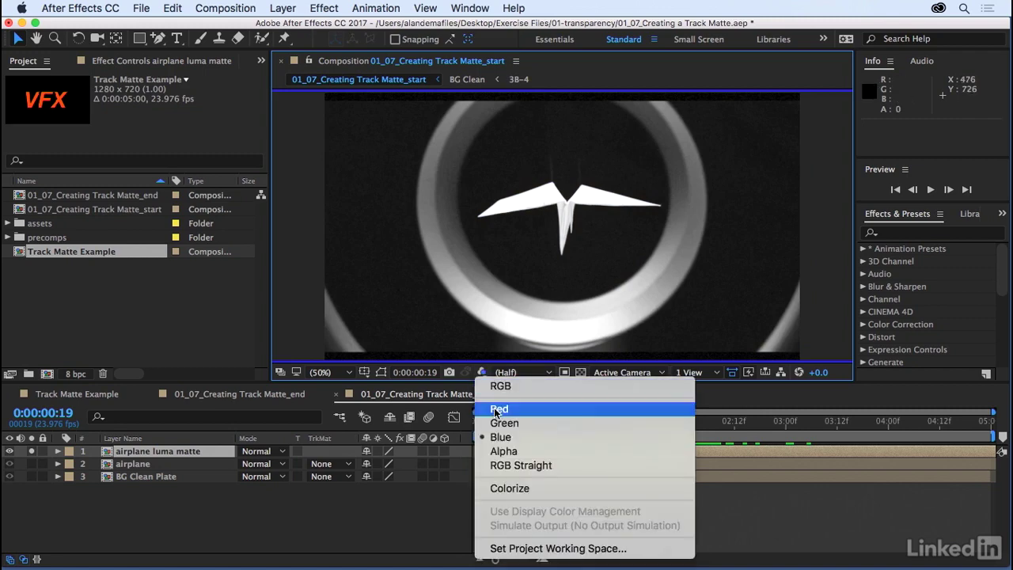
left_click(494, 408)
left_click(482, 373)
left_click(504, 422)
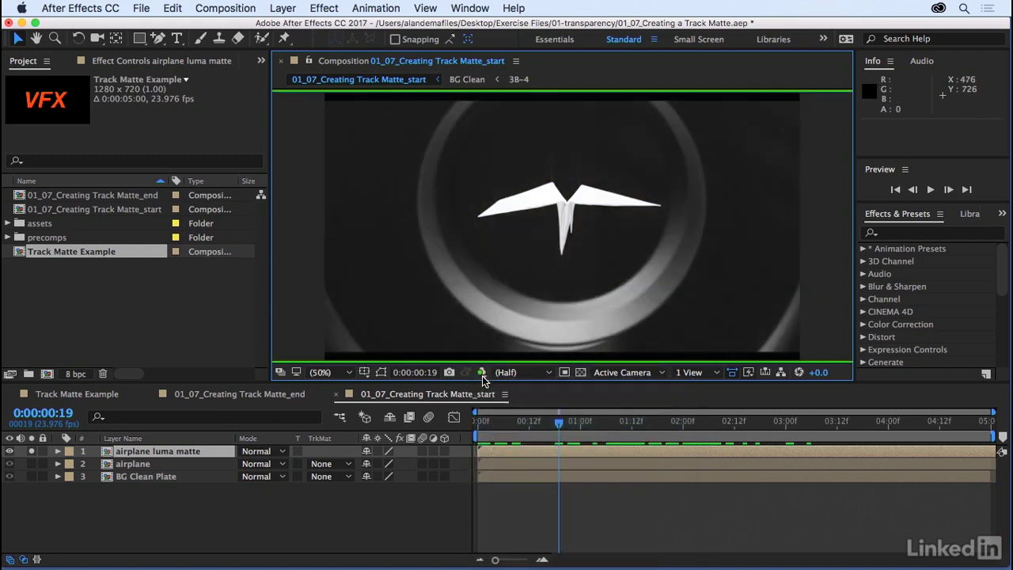
left_click(483, 372)
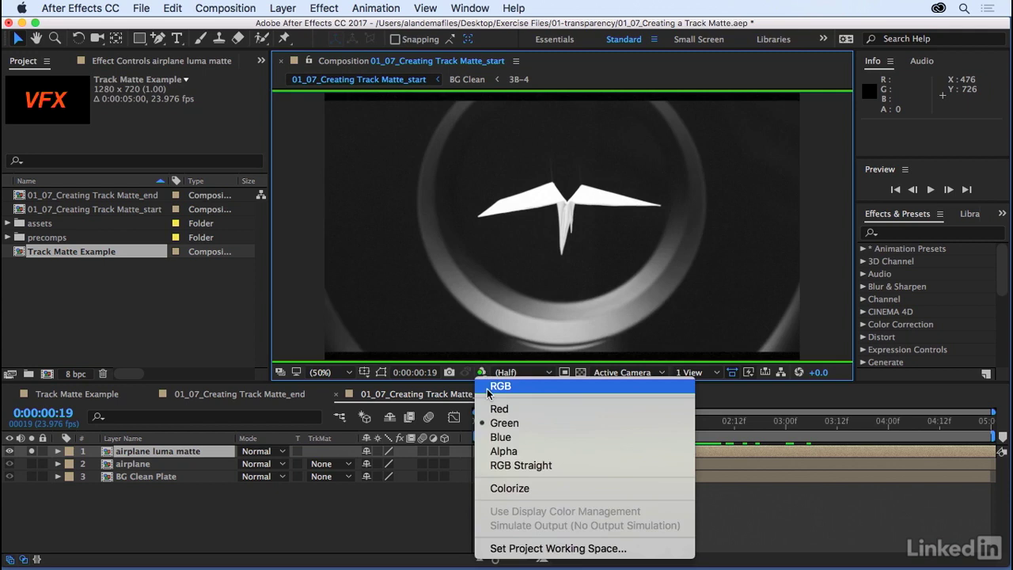
left_click(499, 437)
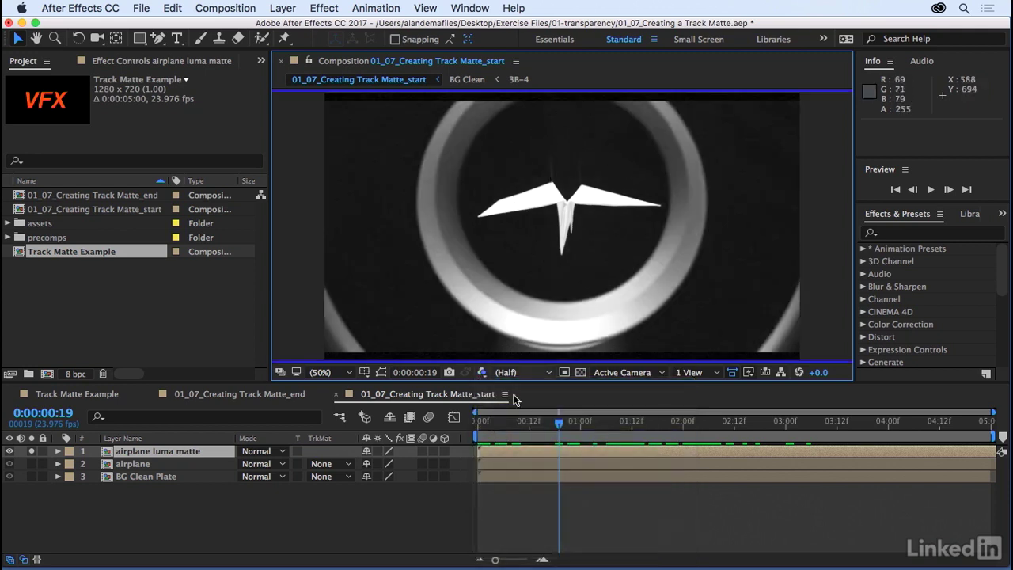
left_click(482, 372)
key("Return")
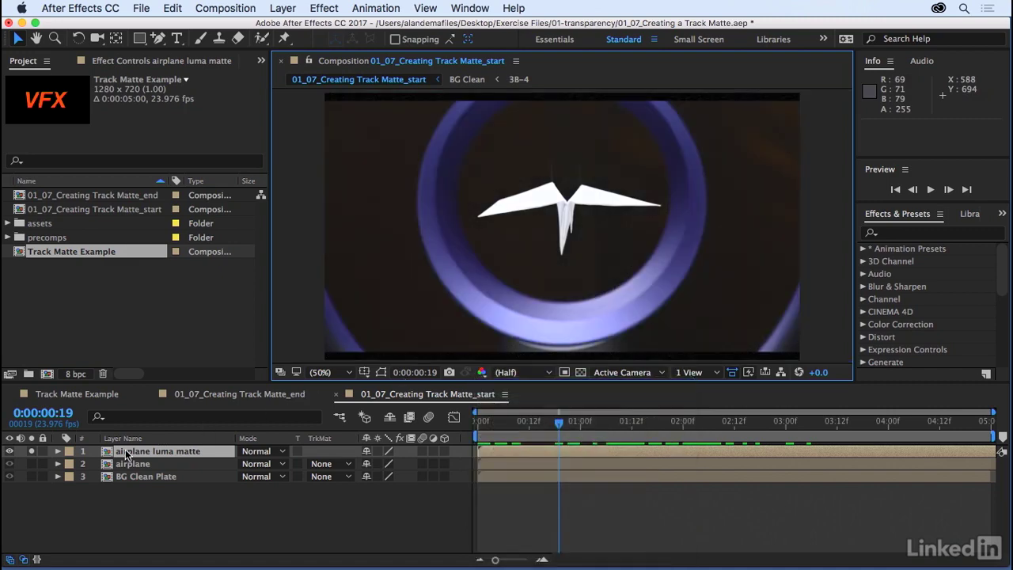
- Find the Calculations effect by searching for "calc" and apply it to the airplane luma matte layer
left_click(906, 234)
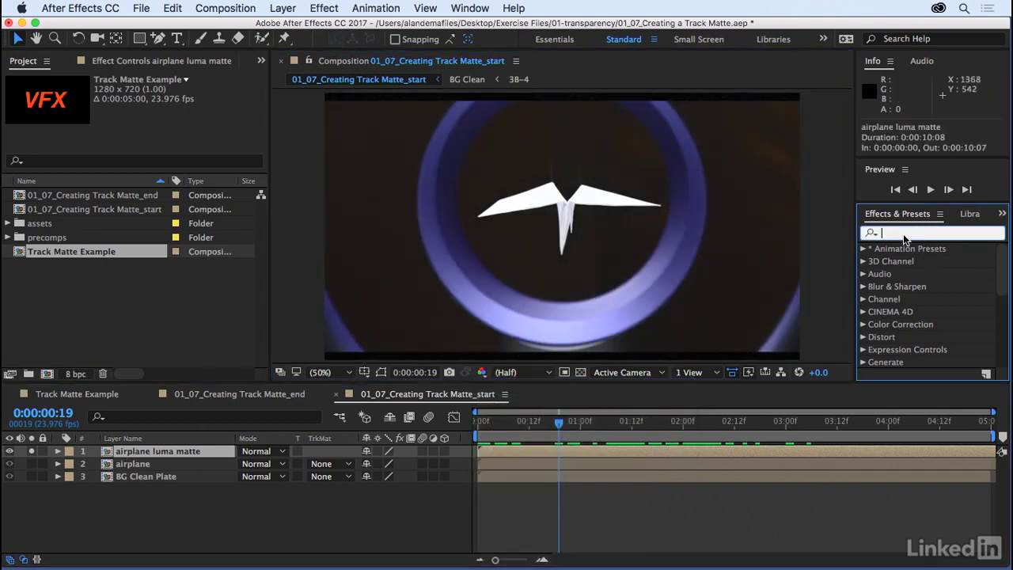
type("cal")
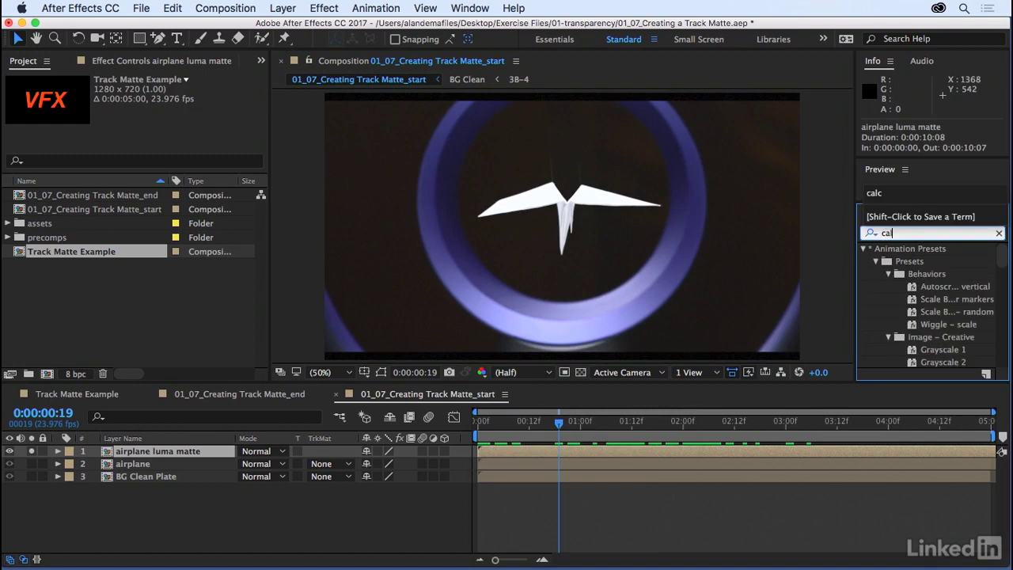
type("c")
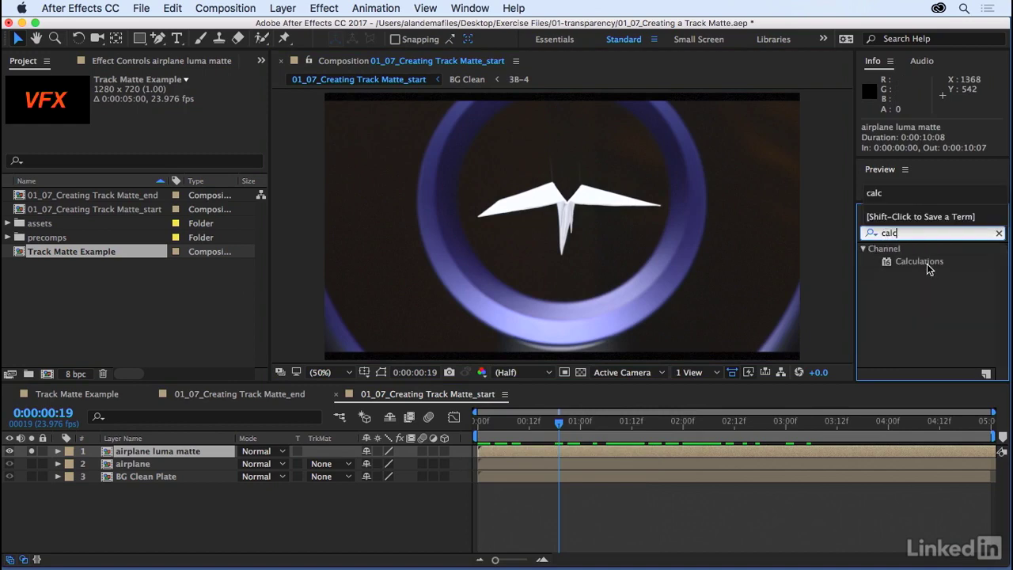
left_click_drag(927, 263, 169, 451)
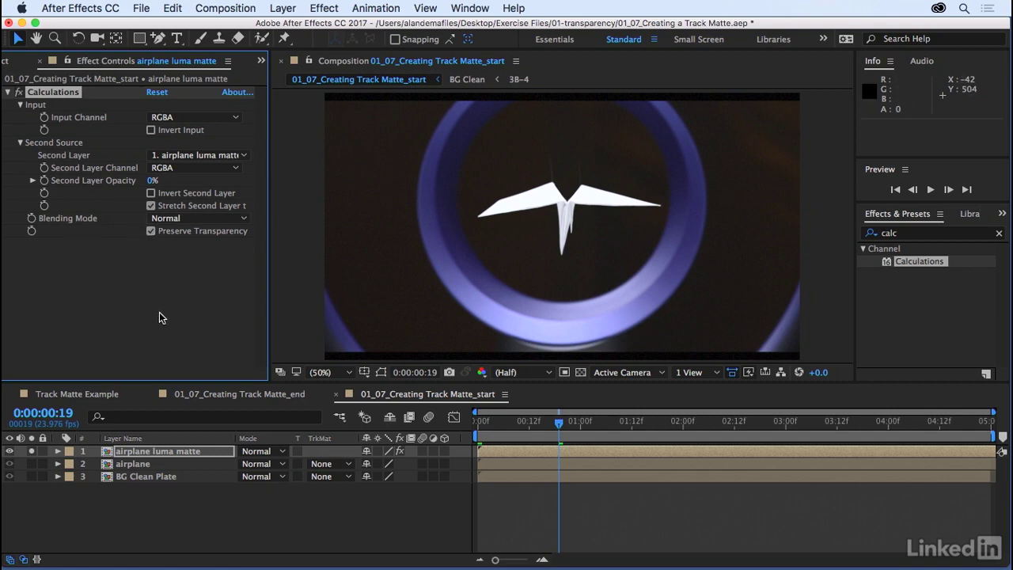
- Check the blue channel in the viewer, return to RGB and set the Calculations Input Channel to Blue
left_click(482, 372)
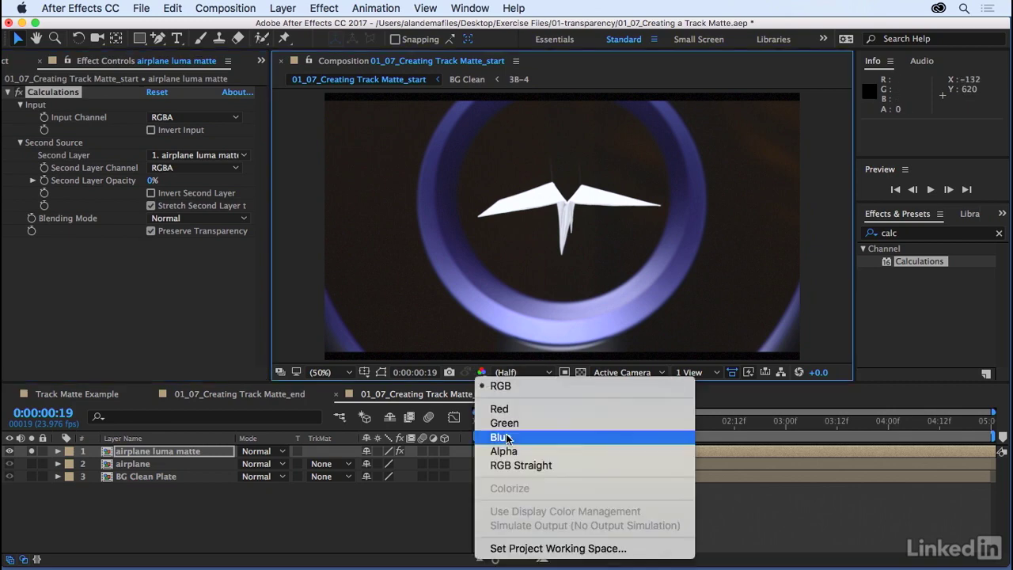
left_click(507, 438)
left_click(482, 372)
left_click(500, 386)
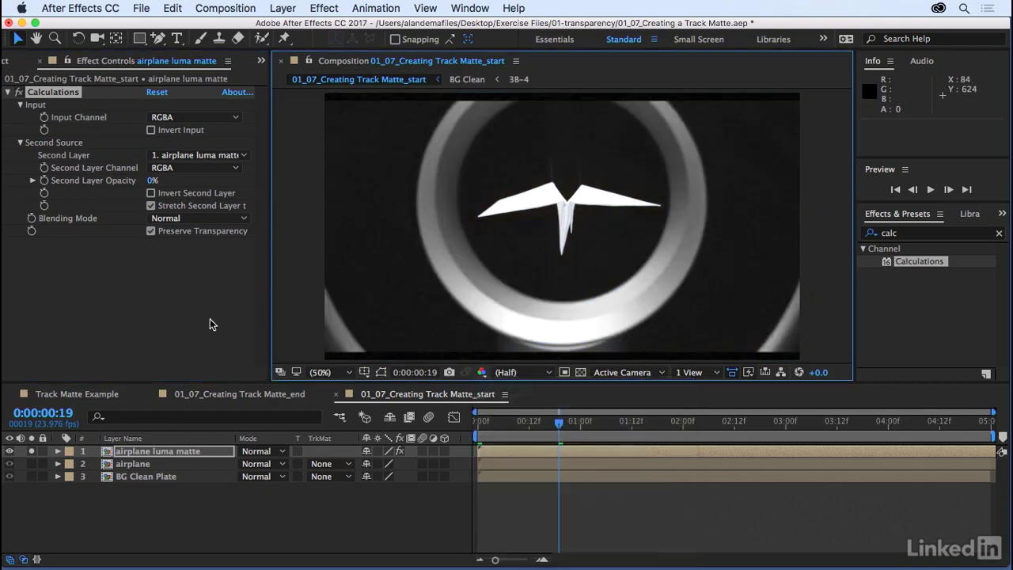
left_click(235, 117)
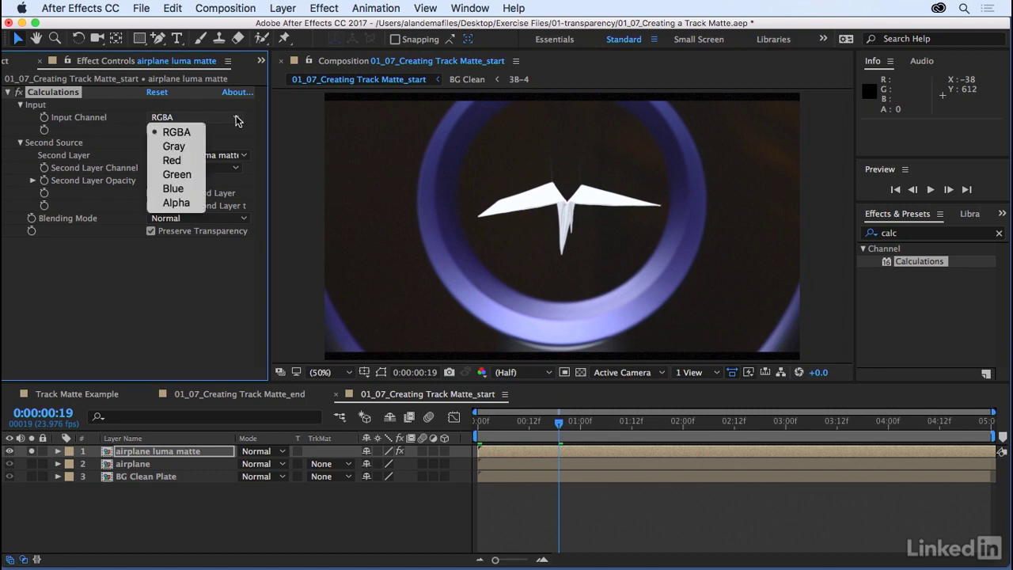
left_click(181, 189)
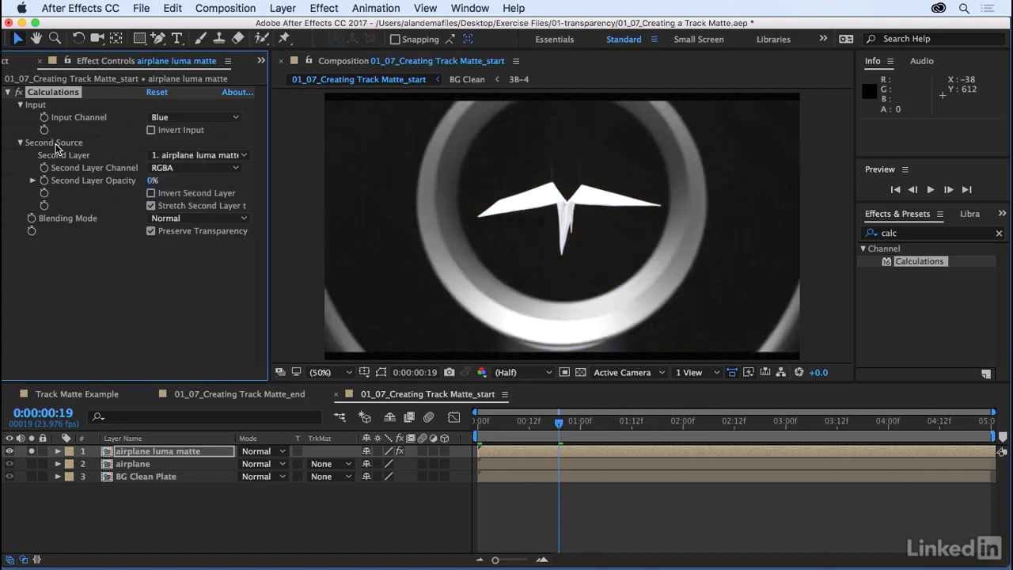
- Keep airplane luma matte as the Calculations second layer and set the Second Layer Channel to Blue
left_click(241, 156)
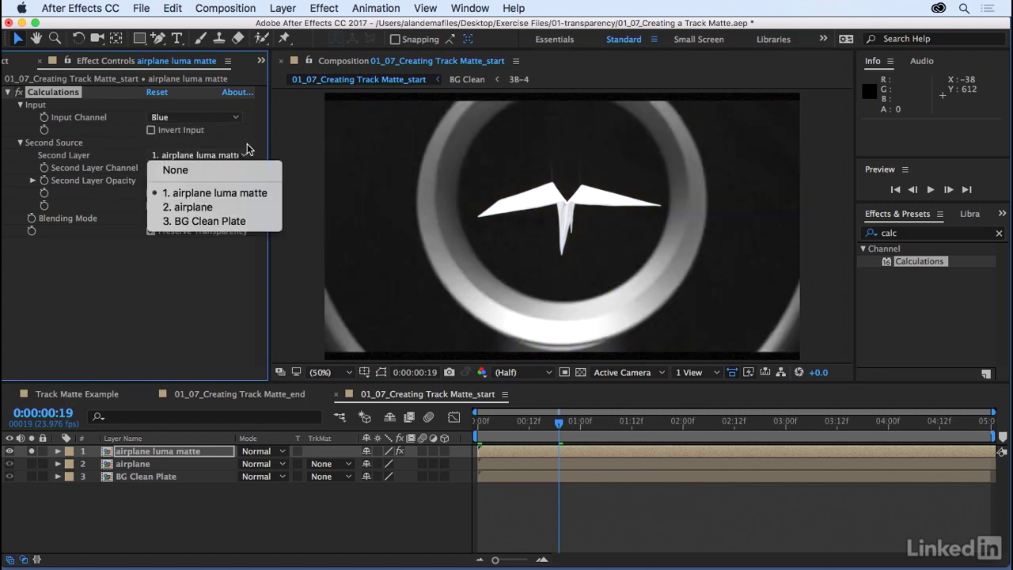
left_click(194, 151)
left_click(153, 169)
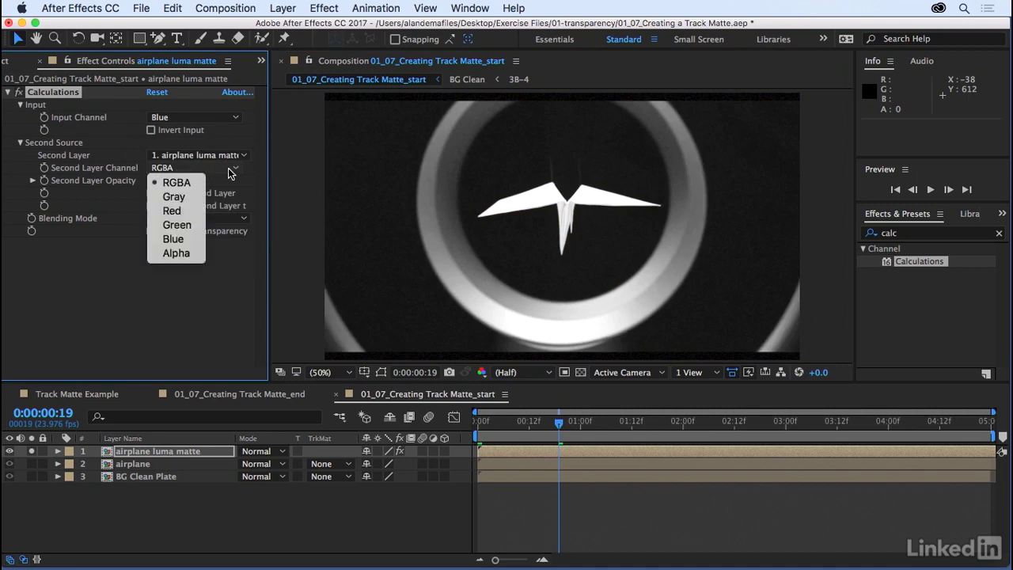
left_click(184, 237)
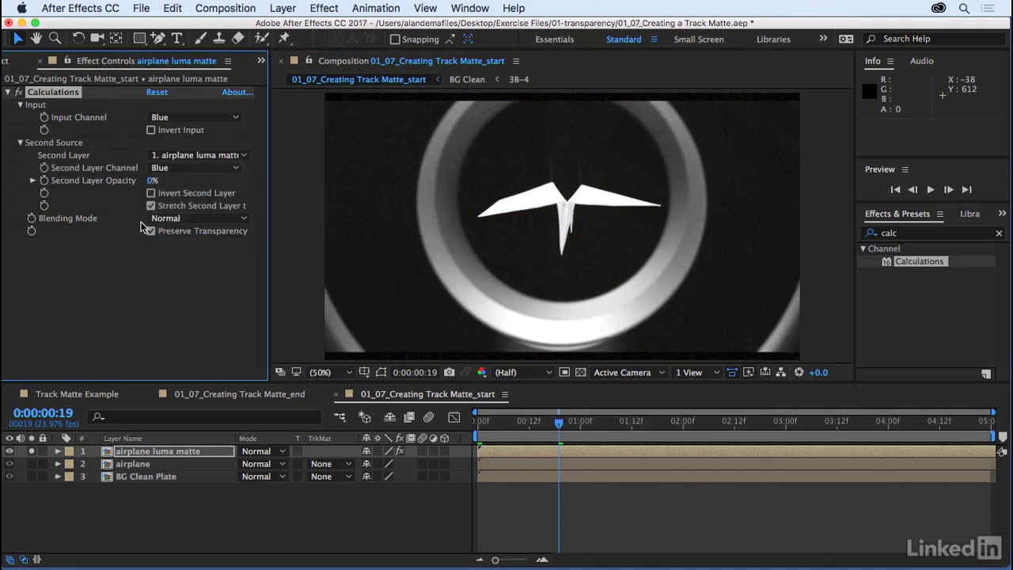
- Set the Calculations Blending Mode to Overlay and the Second Layer Opacity to 100%
left_click(247, 220)
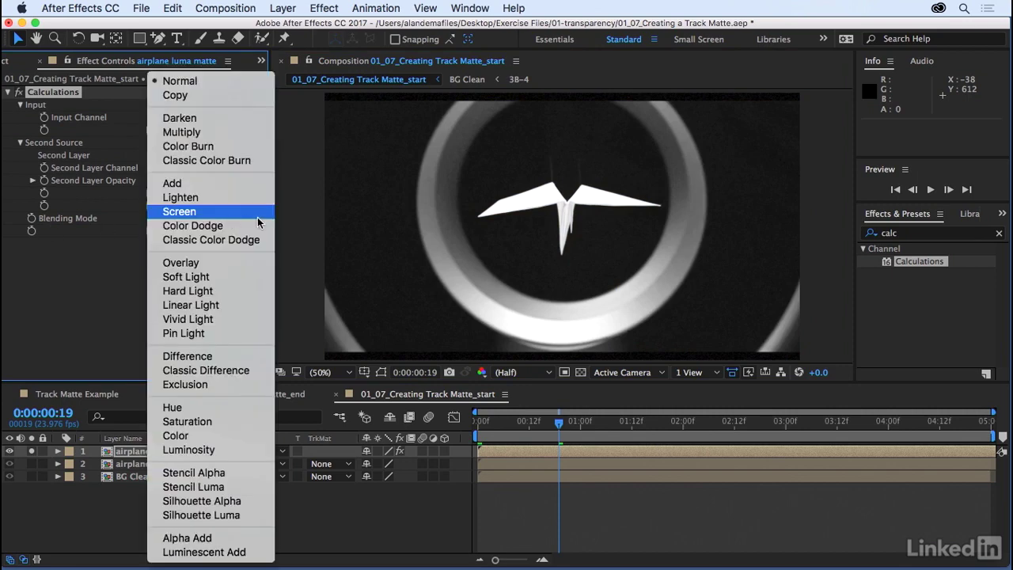
left_click(197, 266)
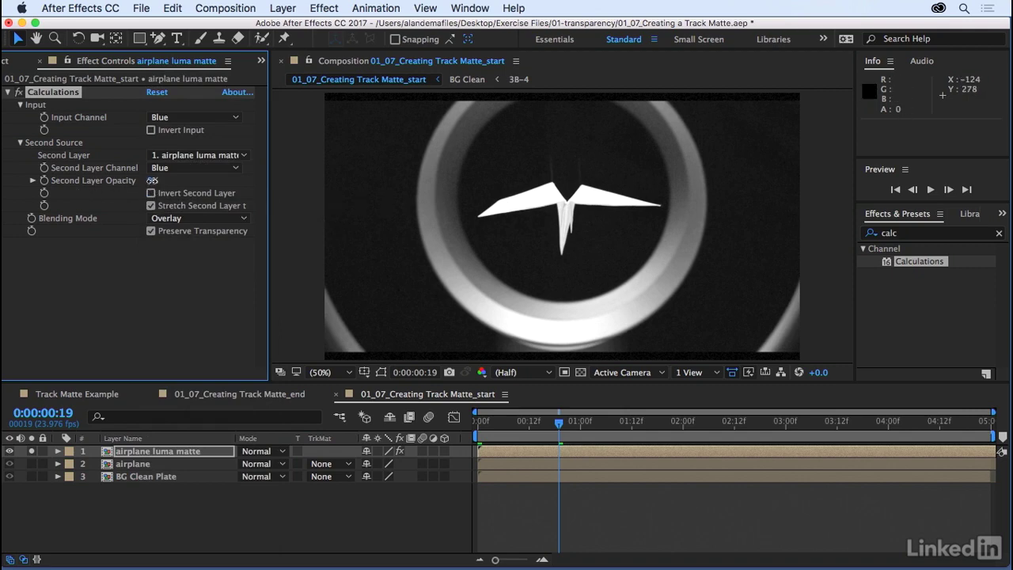
left_click_drag(174, 179, 225, 170)
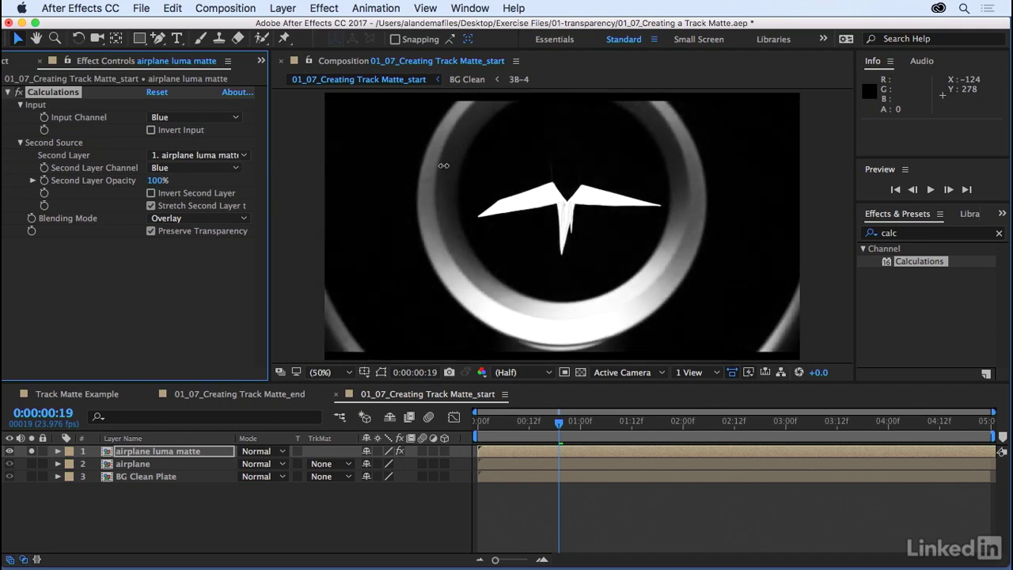
- Compare the enlarged matte with Second Layer Opacity at 0% and back at 100%, raising the viewer exposure to about +2.9
scroll(549, 160, "up", 2)
left_click_drag(548, 159, 535, 241)
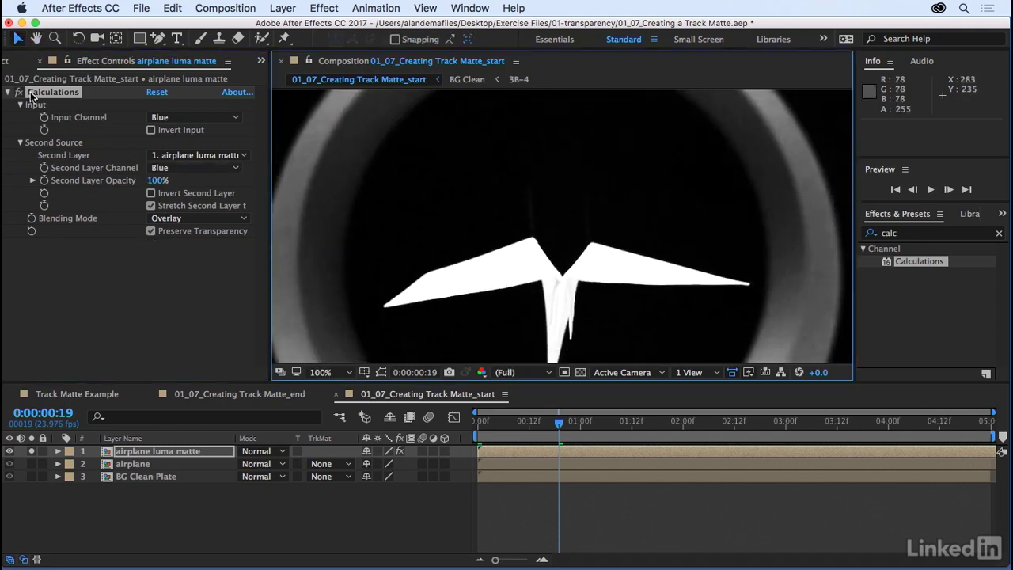
left_click_drag(155, 181, 6, 193)
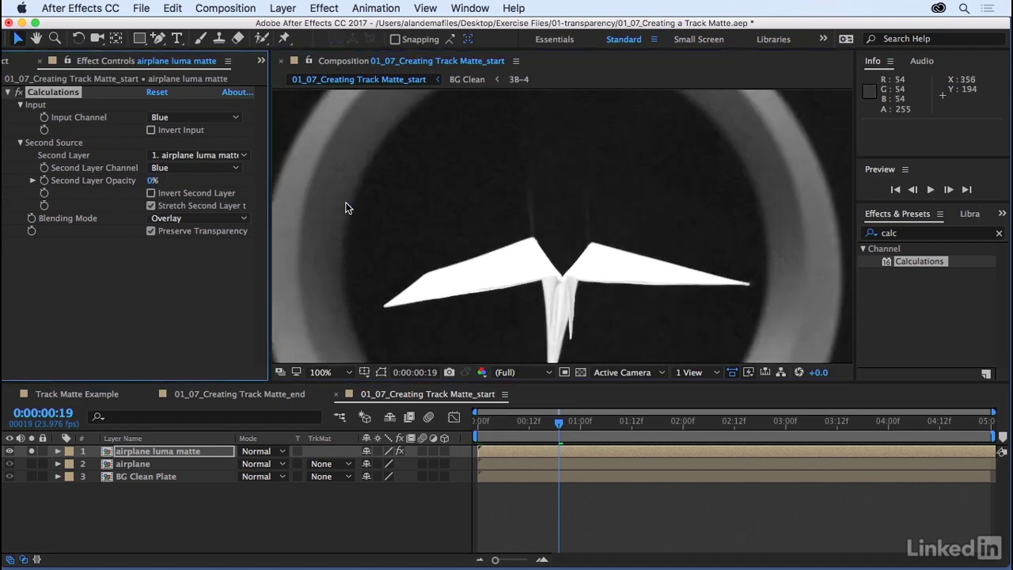
mouse_move(818, 372)
left_mouse_down()
mouse_move(840, 372)
mouse_move(831, 363)
left_mouse_up()
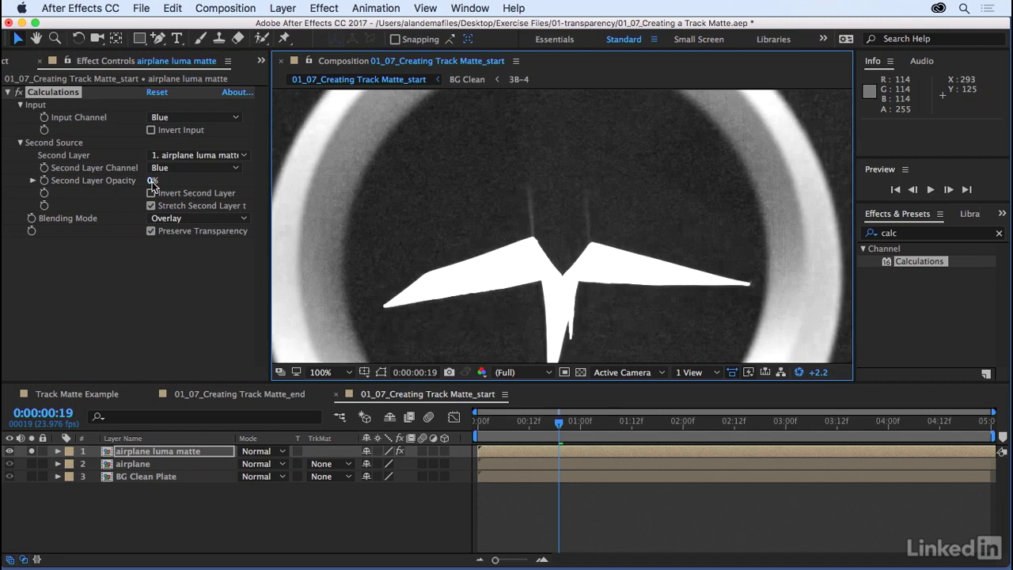
left_click_drag(151, 184, 356, 168)
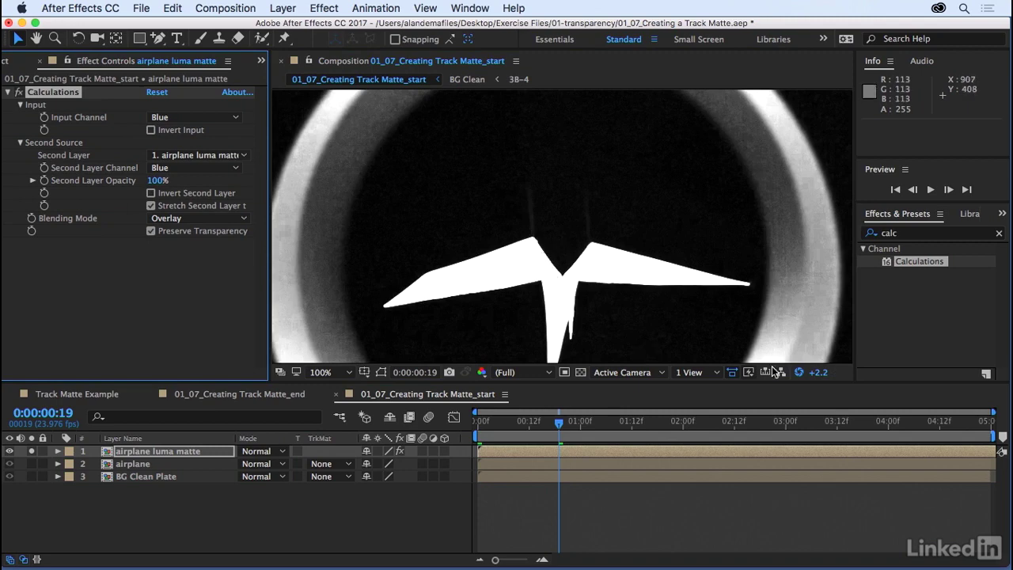
mouse_move(818, 373)
left_mouse_down()
mouse_move(851, 373)
mouse_move(812, 373)
left_mouse_up()
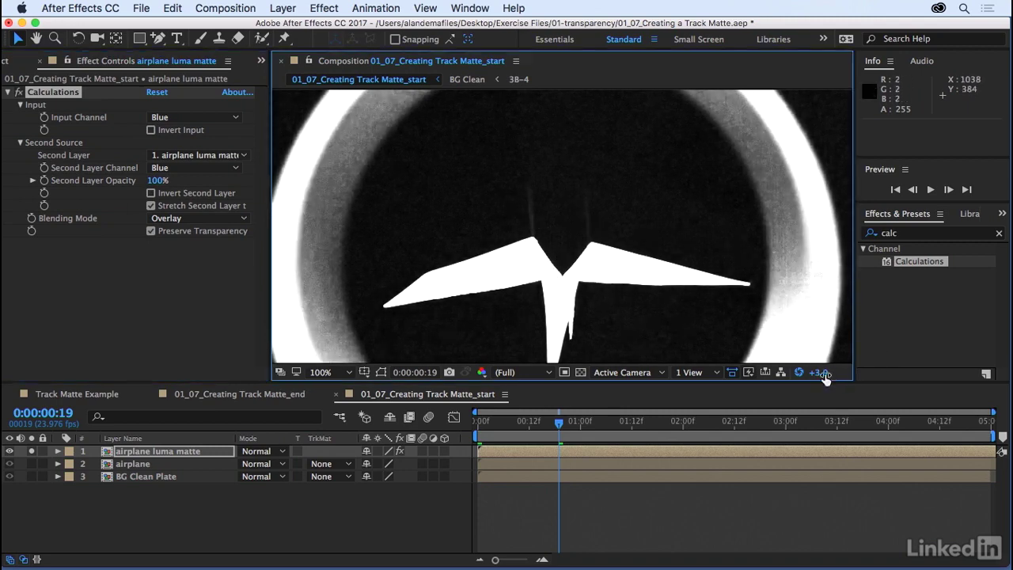
- Find the Levels effect by searching for "levels" and add it below Calculations on the airplane luma matte layer
left_click(882, 232)
type("levels")
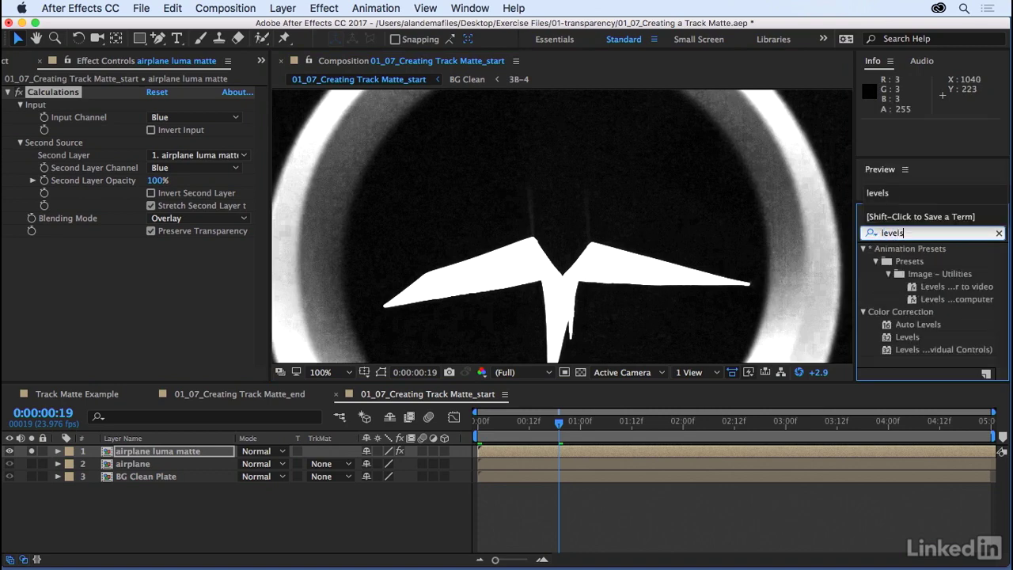
left_click_drag(907, 336, 171, 269)
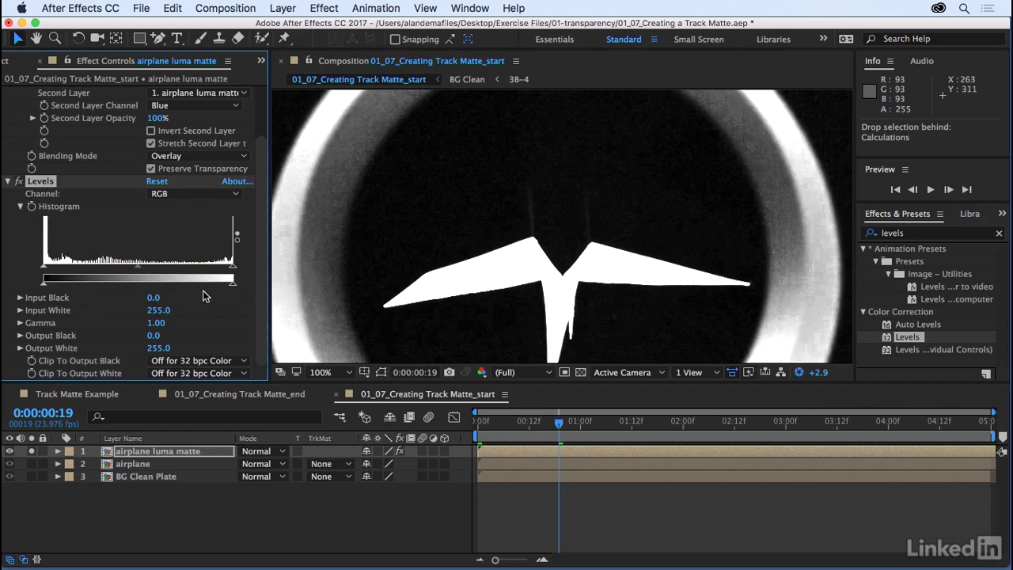
left_click(9, 182)
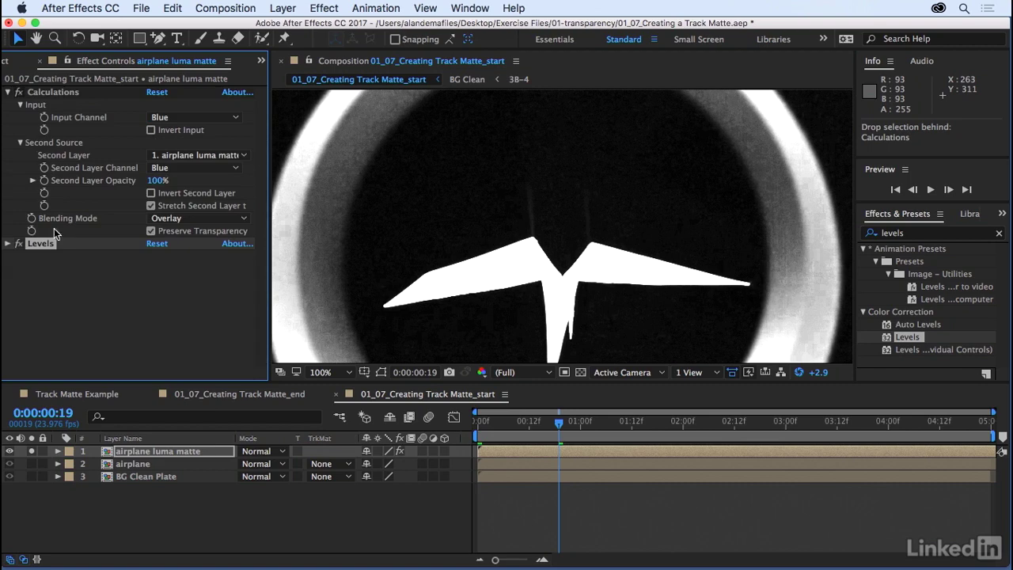
left_click(7, 243)
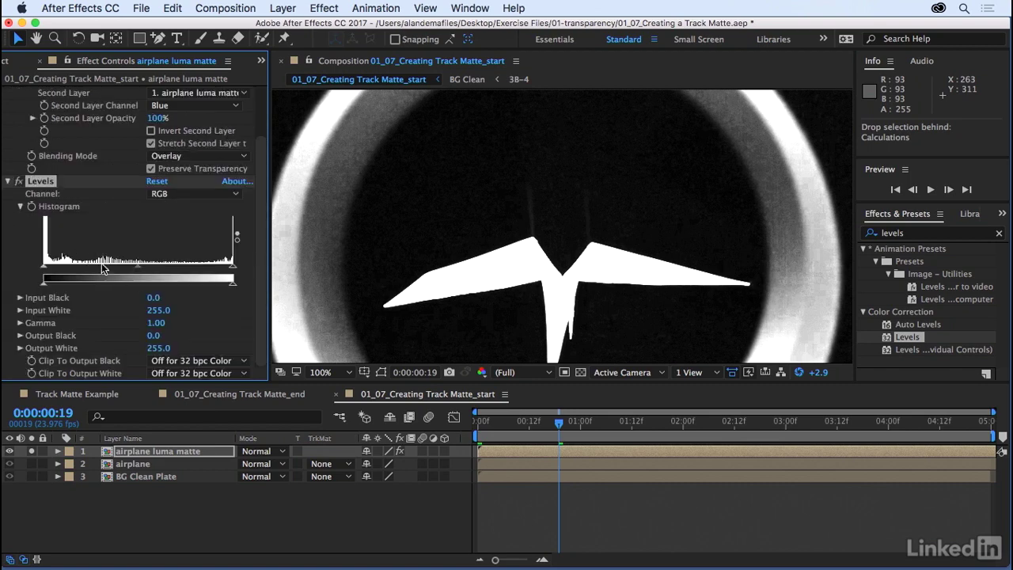
- Try a Levels Input Black of 5 and raise it to 10 to crush the remaining wires to black
left_click(153, 298)
type("5")
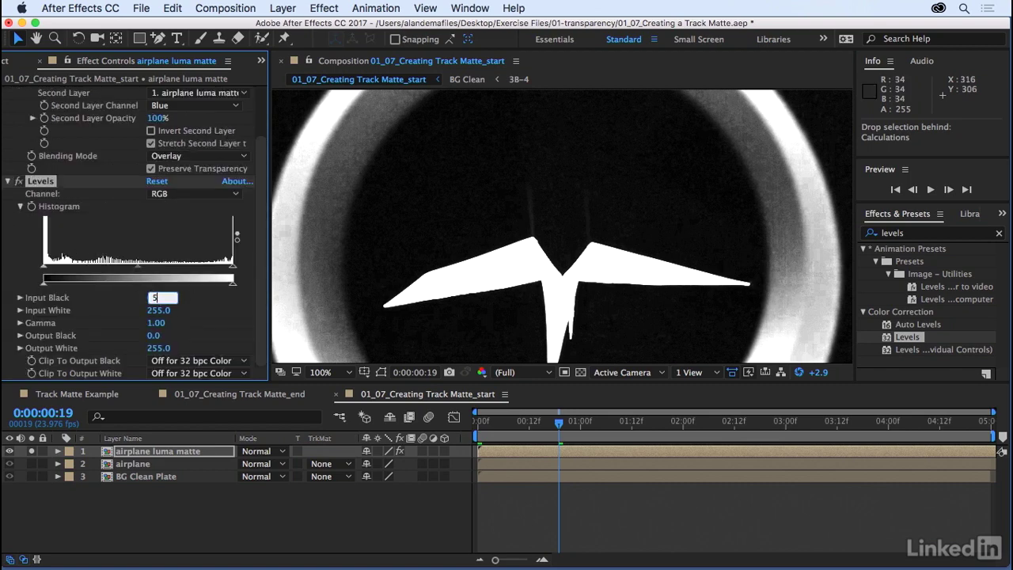
key("Return")
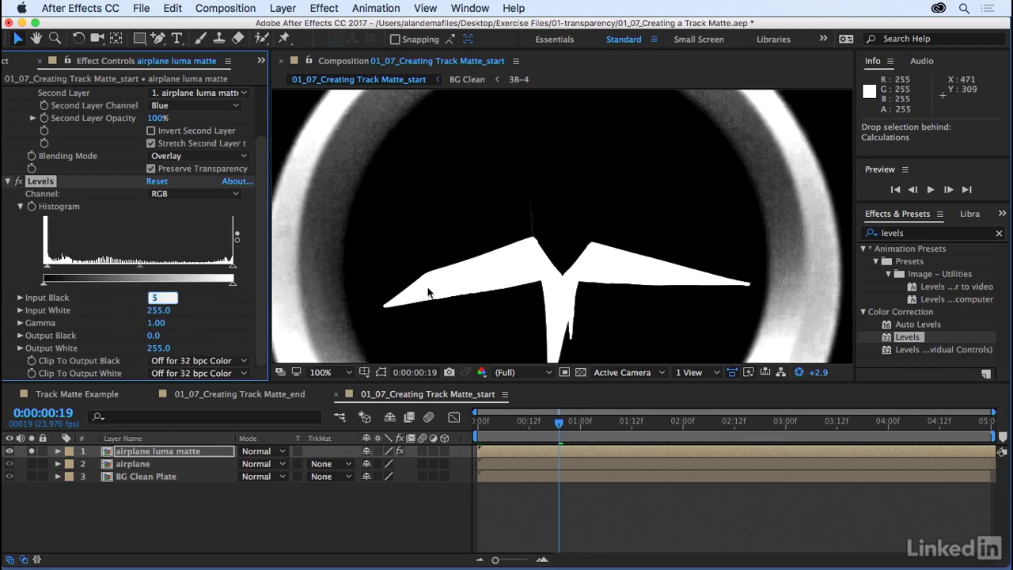
key("Return")
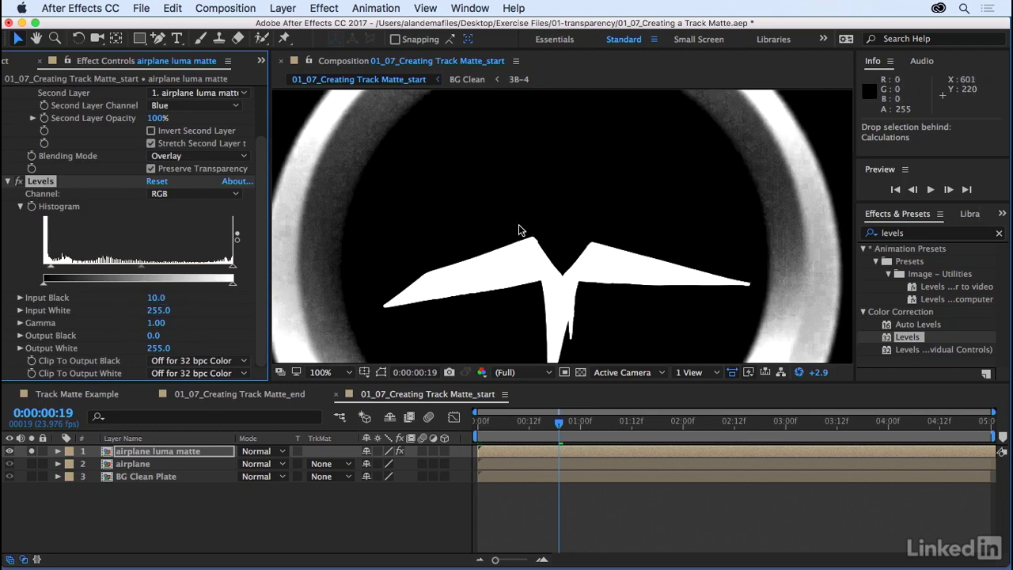
- Compare the matte with Levels off and on at a viewer exposure of about +8.5, and view the whole frame again
left_click(18, 182)
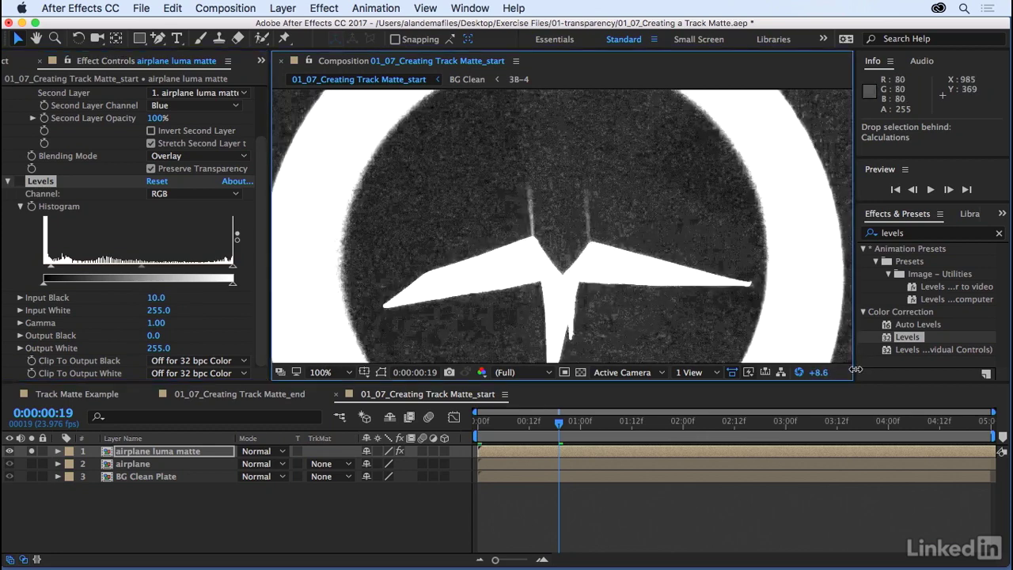
left_click(21, 183)
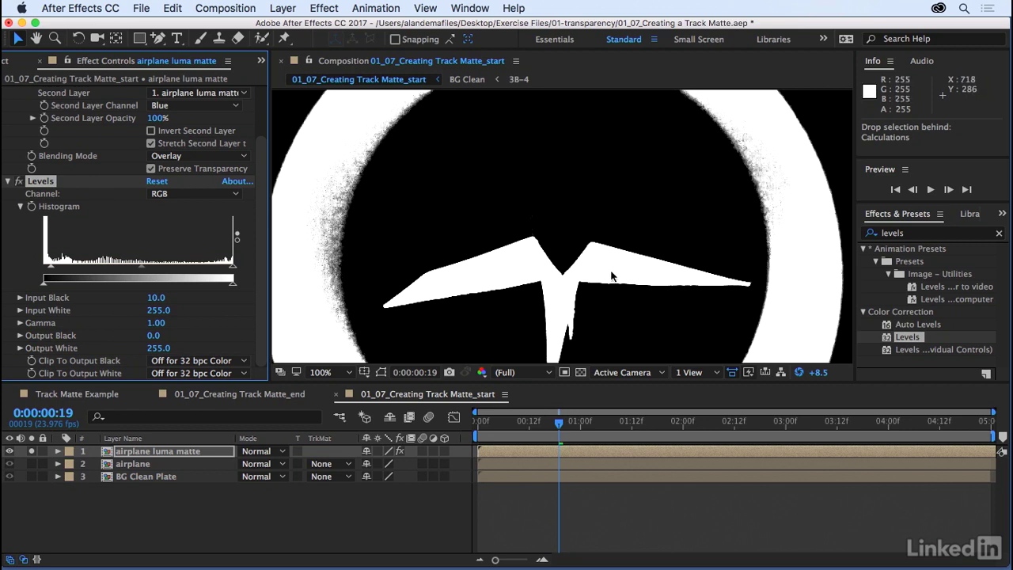
key("comma")
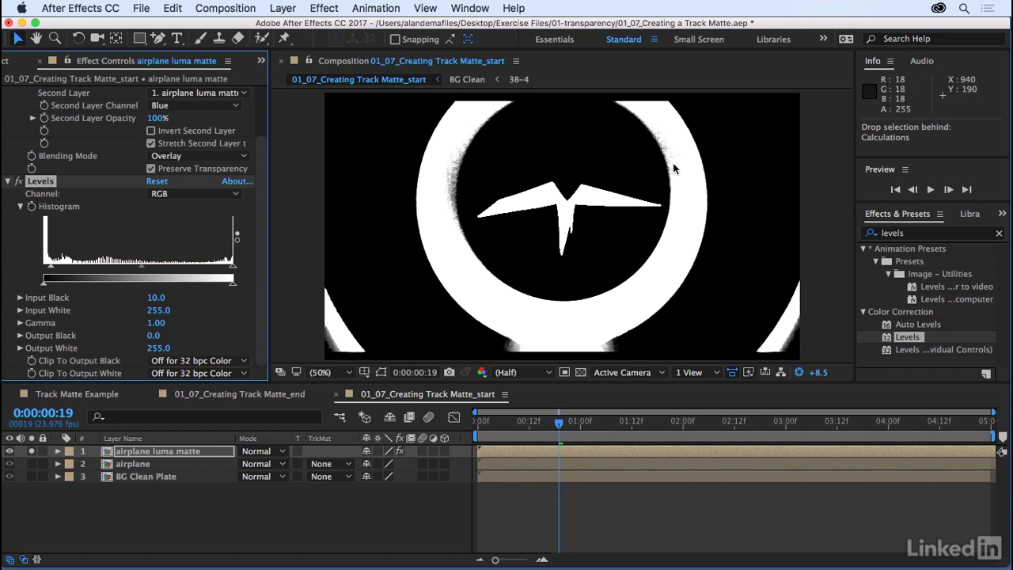
- Unsolo the matte layer, set the airplane layer's track matte to Luma Matte "airplane luma matte", and reset the viewer exposure
left_click(119, 466)
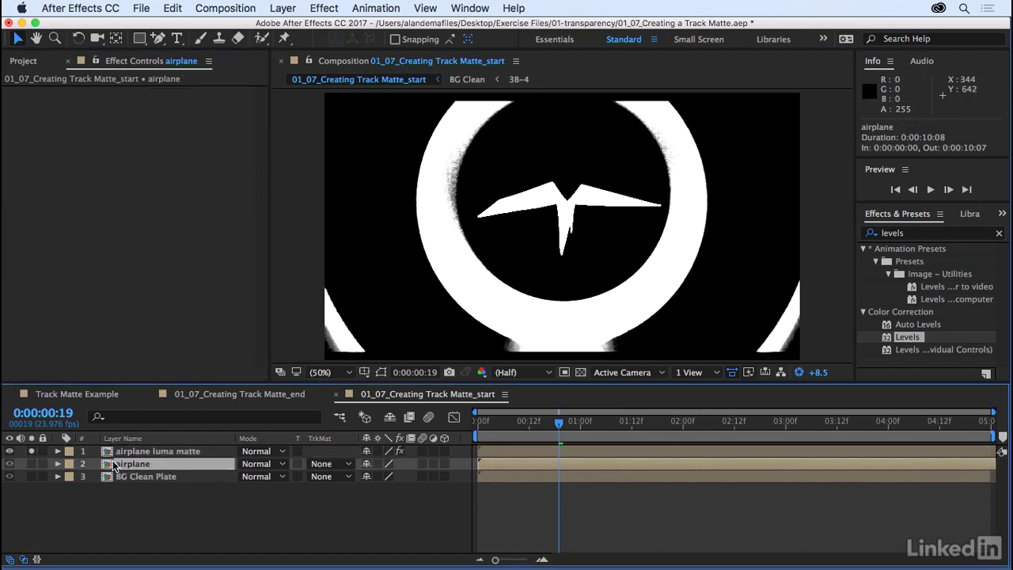
left_click(137, 512)
left_click(142, 465)
left_click(346, 466)
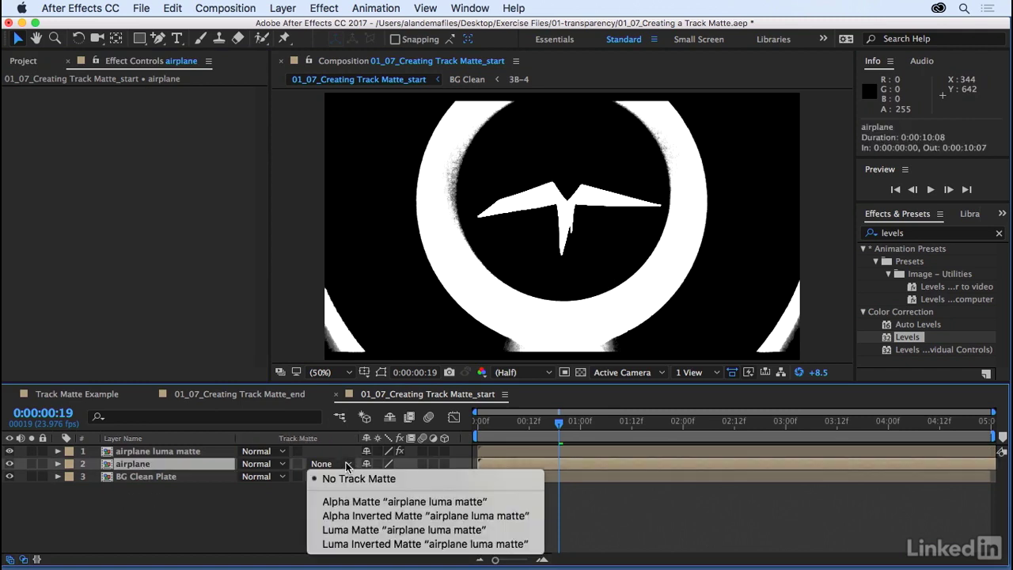
left_click(362, 529)
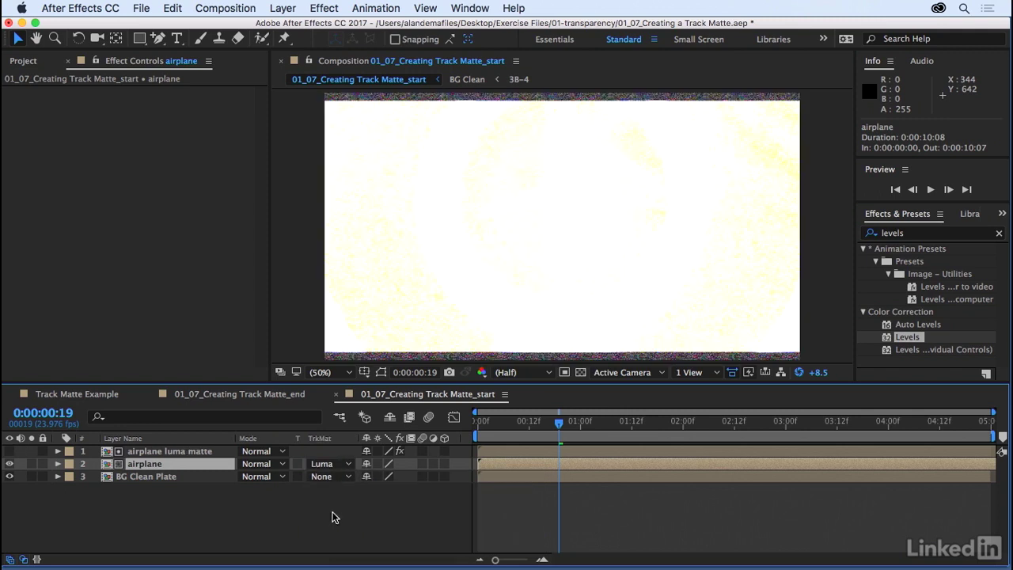
left_click(799, 373)
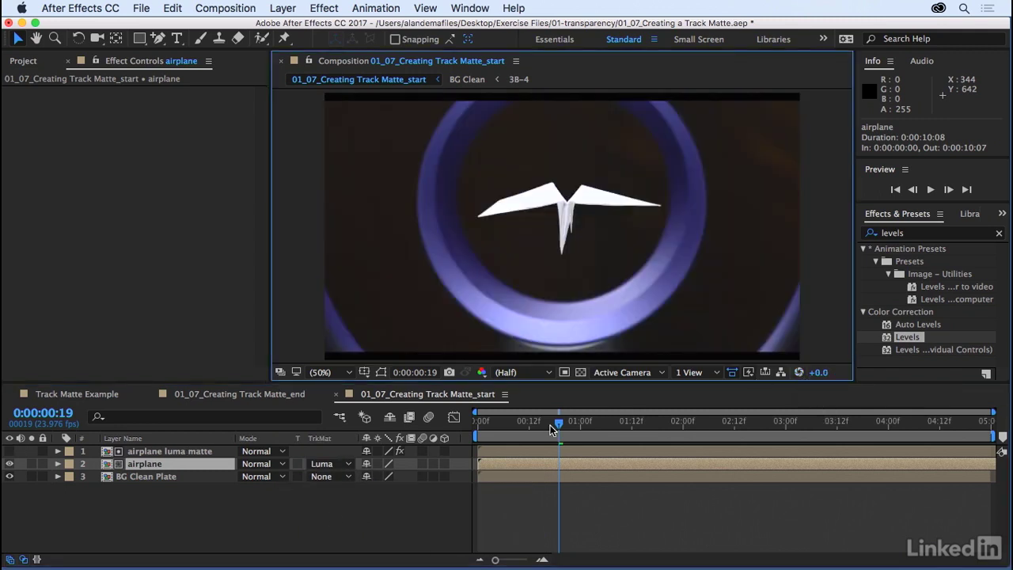
- Inspect the plane's wires at 100% magnification on frame 17, comparing No Track Matte with the Luma Matte
mouse_move(552, 429)
left_mouse_down()
mouse_move(570, 421)
mouse_move(511, 437)
mouse_move(551, 427)
left_mouse_up()
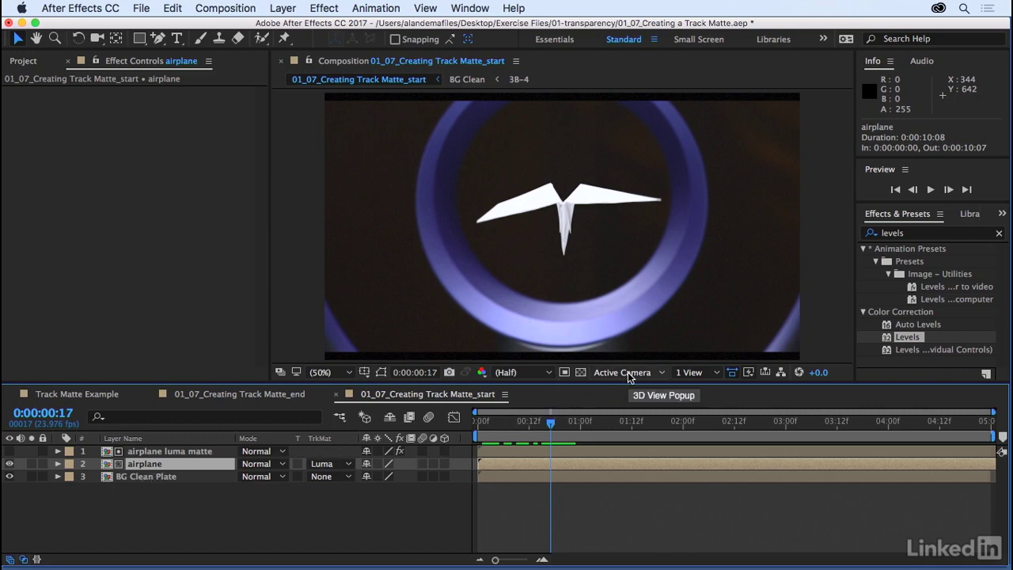
key("slash")
scroll(598, 267, "up", 2)
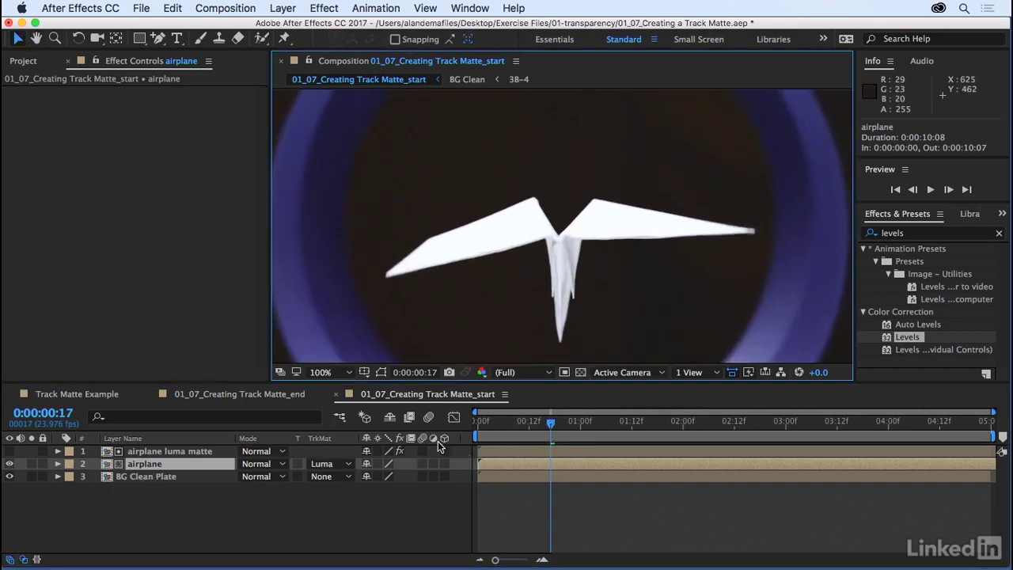
left_click(333, 477)
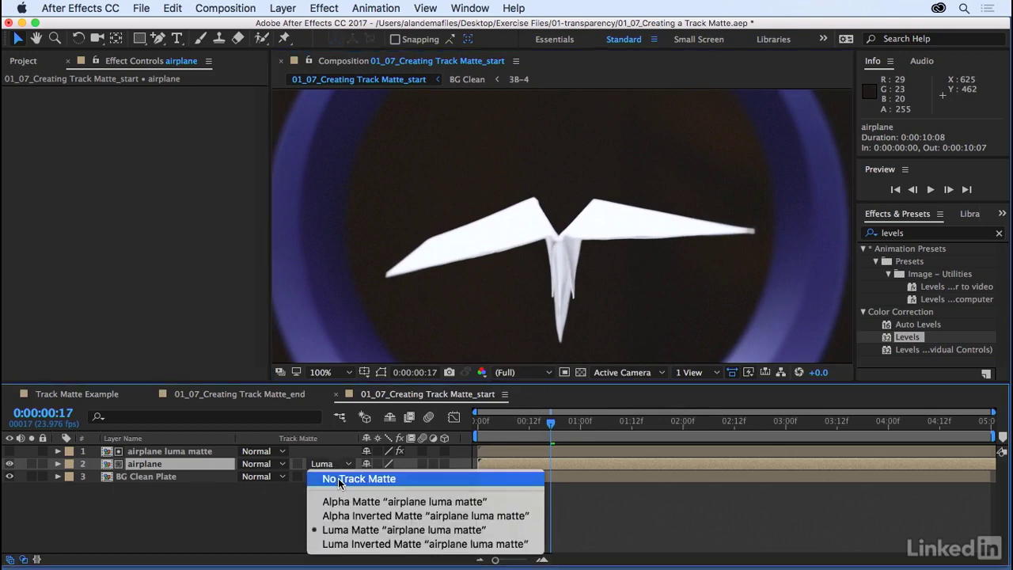
left_click(338, 478)
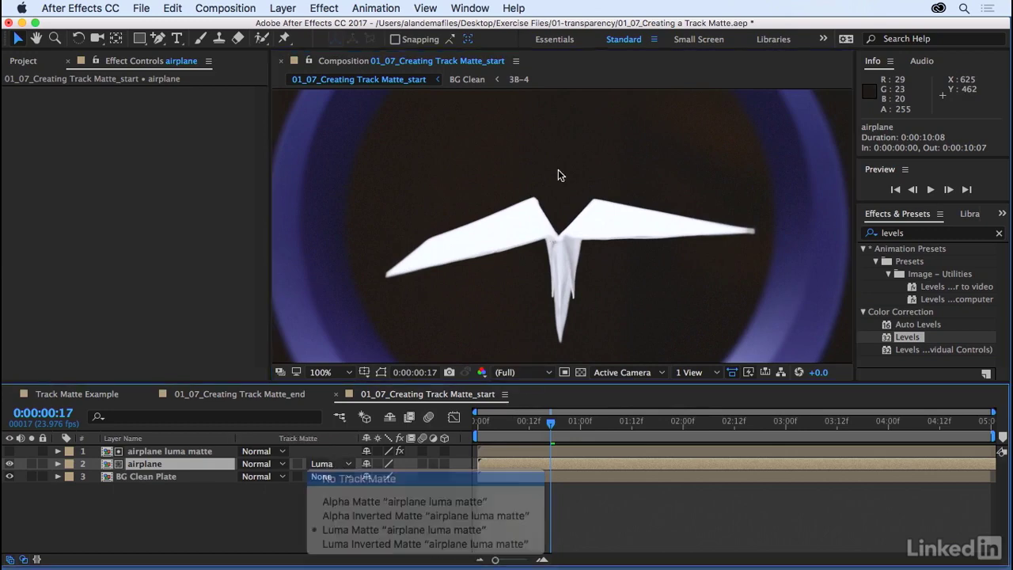
left_click(340, 467)
left_click(395, 529)
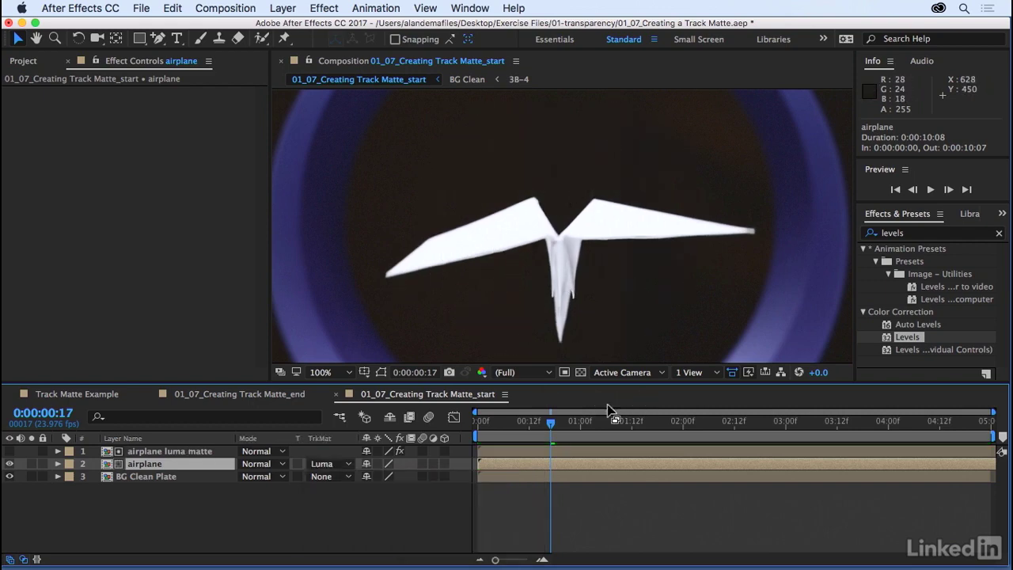
- Preview the composite, fit the whole frame in view, and stop at 0:00:04:14 to check for stray specks
key("space")
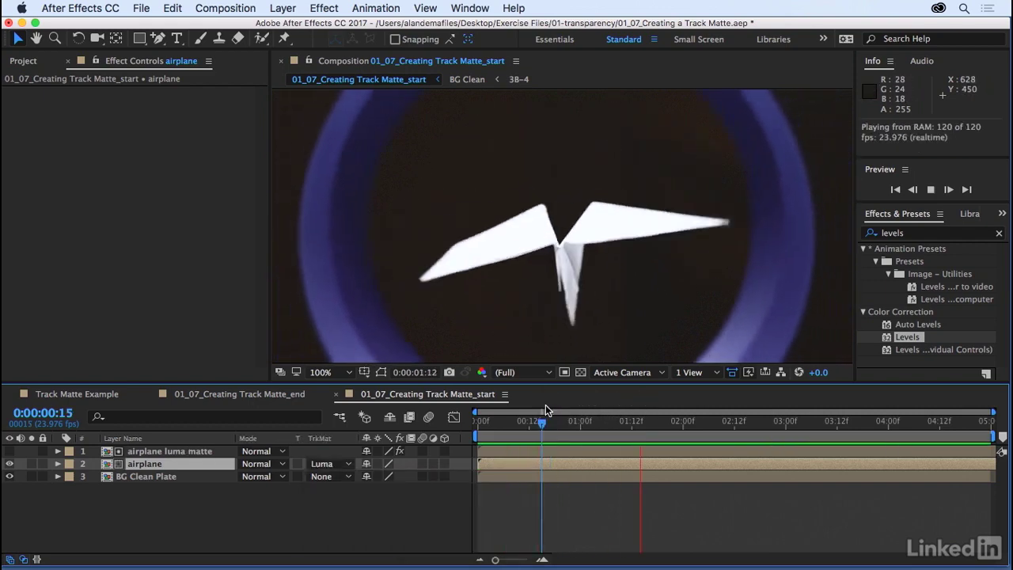
left_click(728, 372)
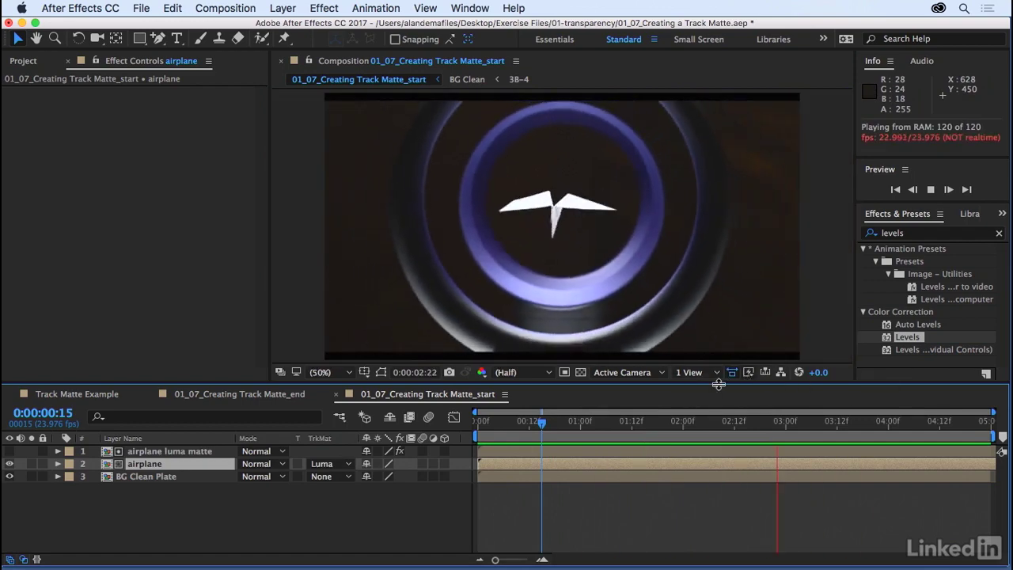
key("space")
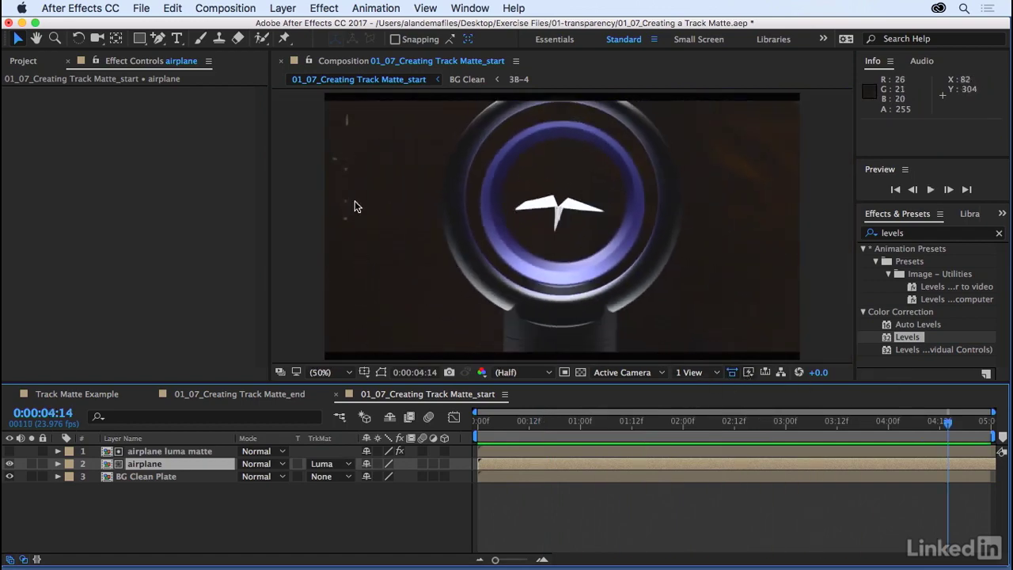
- Draw a full-height rectangular mask about 178 px wide around the specks at the frame's left edge on the airplane layer, set to Subtract
left_click(134, 465)
left_click_drag(141, 39, 174, 36)
left_click_drag(314, 95, 381, 360)
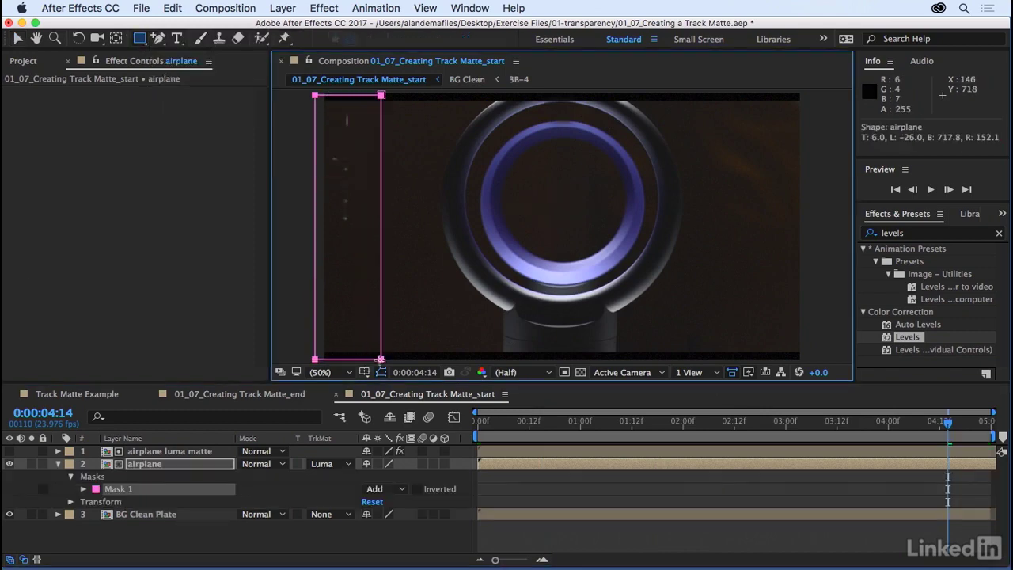
left_click(394, 488)
left_click(382, 492)
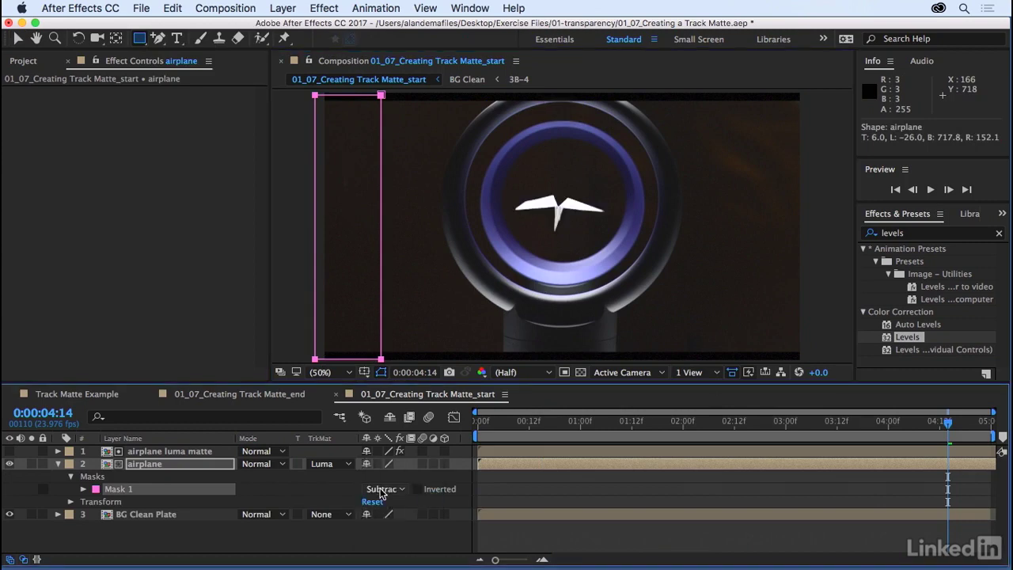
- Deselect the airplane layer, scrub to about 0:00:04:07 and preview the masked composite
left_click(300, 544)
left_click(524, 421)
left_click_drag(554, 428, 917, 442)
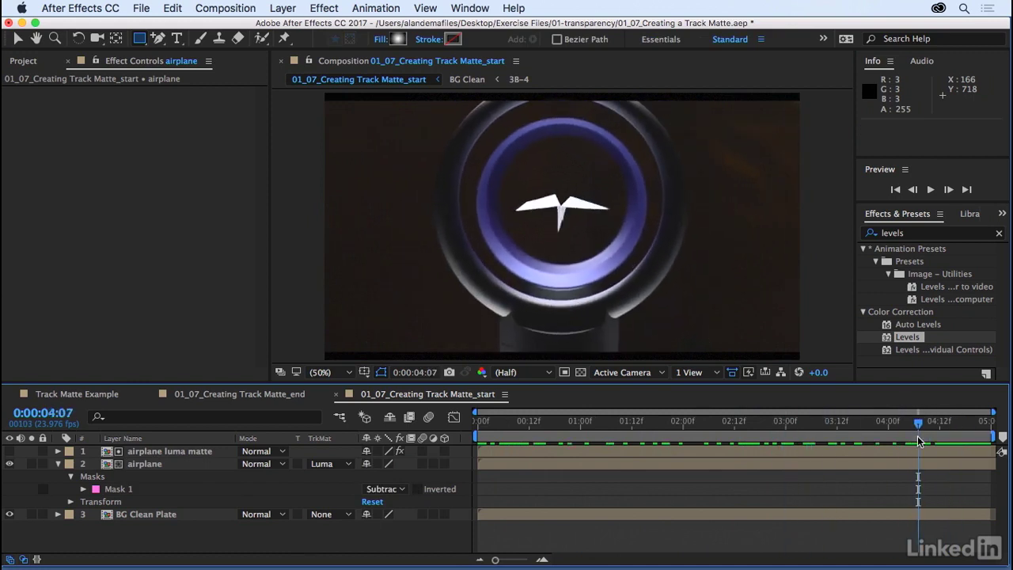
key("space")
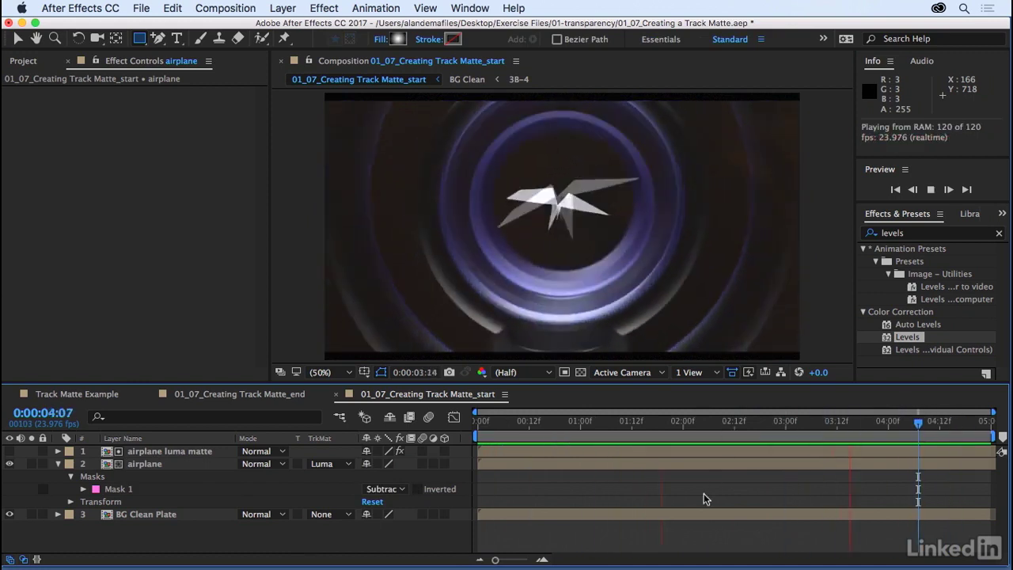